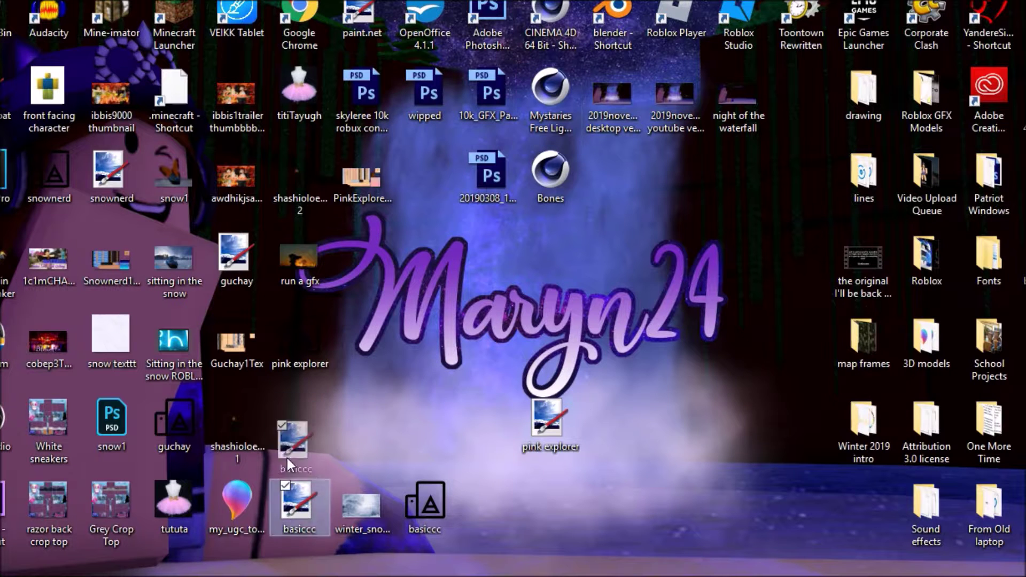
# Step: Open the basiccc rig in Cinema 4D, import the pink explorer character, and search 'roblox corroded'
pyautogui.moveTo(289, 487); pyautogui.dragTo(288, 422)
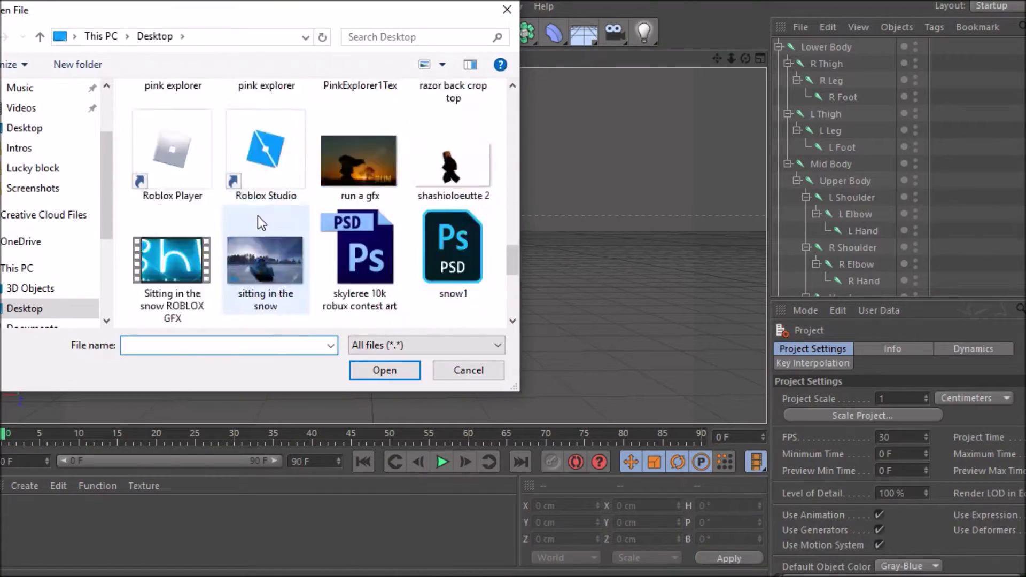
pyautogui.scroll(2, 258, 216)
pyautogui.doubleClick(278, 160)
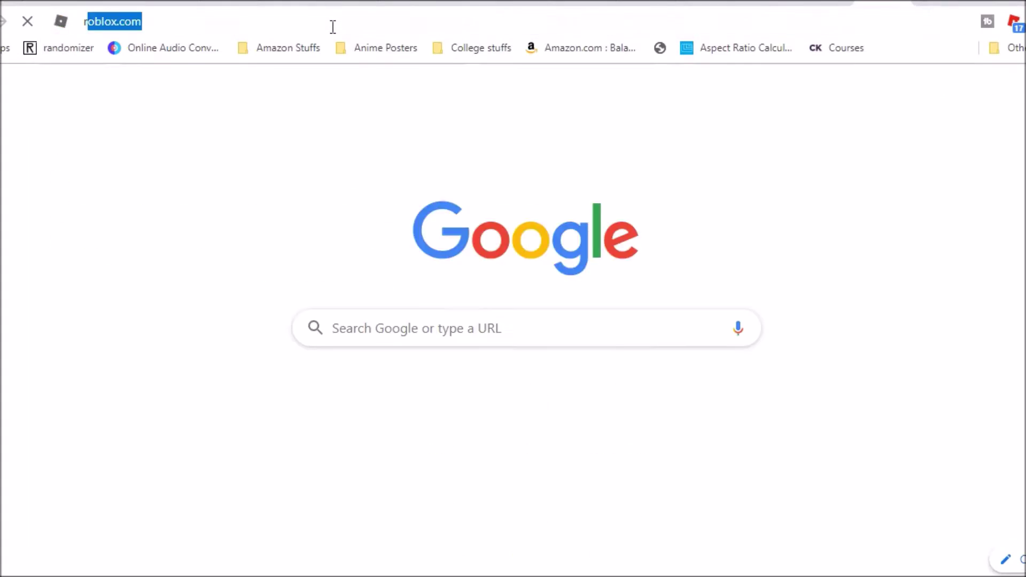
pyautogui.write('roblox corroded')
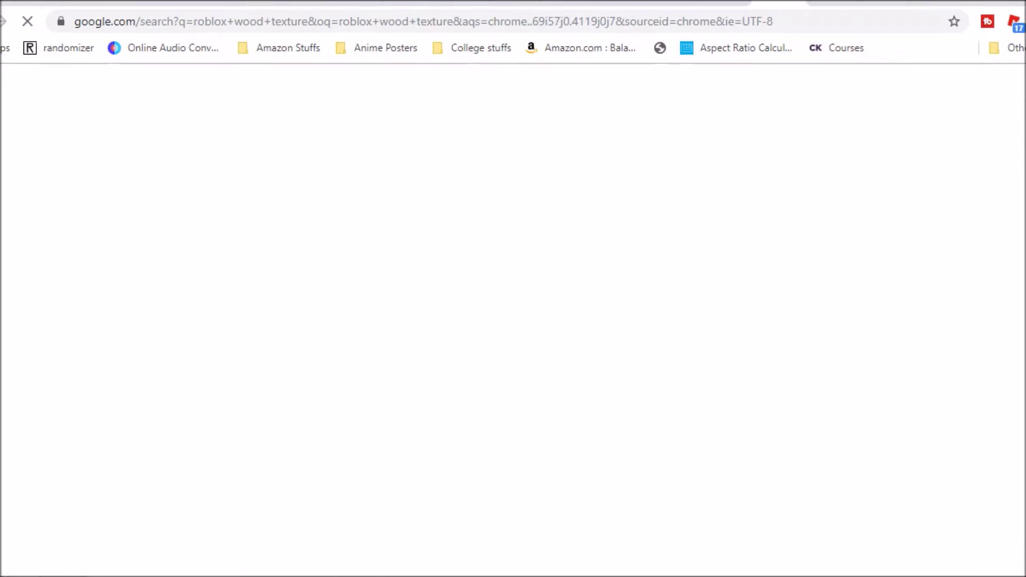
# Step: Show Google image results for the Roblox corroded metal texture
pyautogui.click(183, 151)
pyautogui.scroll(-2, 332, 206)
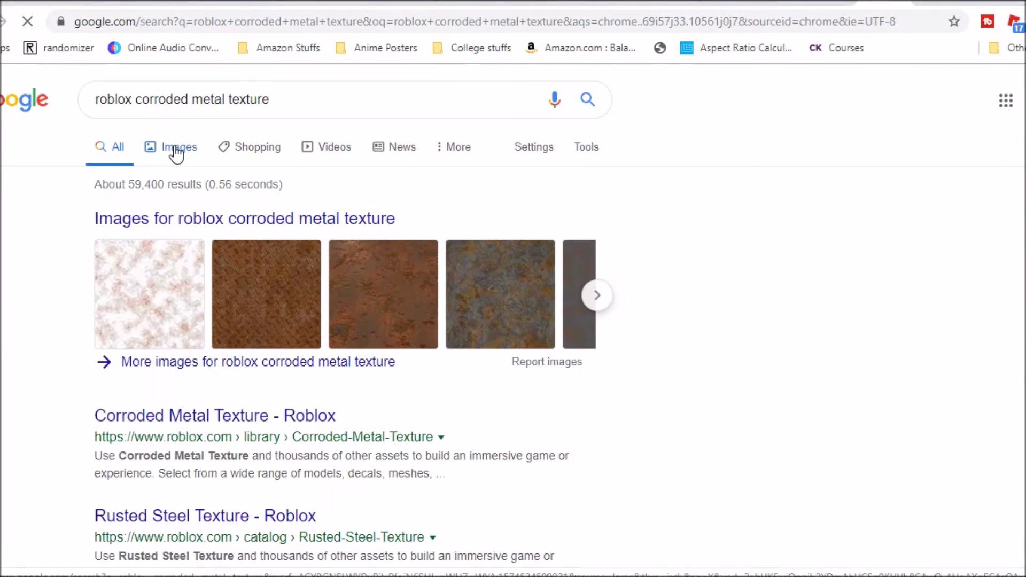
pyautogui.click(172, 148)
# Step: Preview the Corroded Metal image, then lower the whole character model in Cinema 4D
pyautogui.click(528, 309)
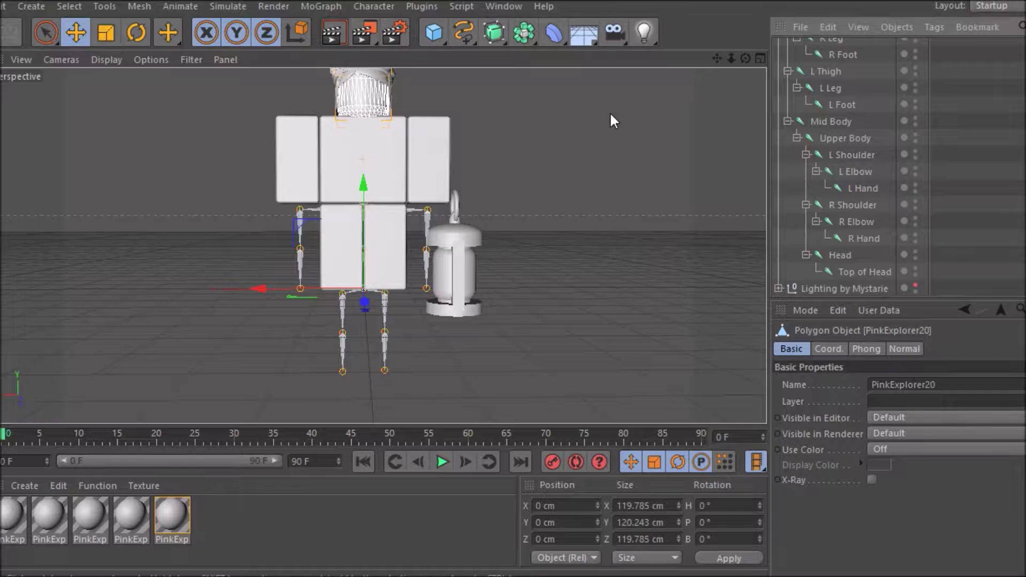
pyautogui.hotkey('ctrl', 'a')
pyautogui.moveTo(365, 212); pyautogui.dragTo(368, 254)
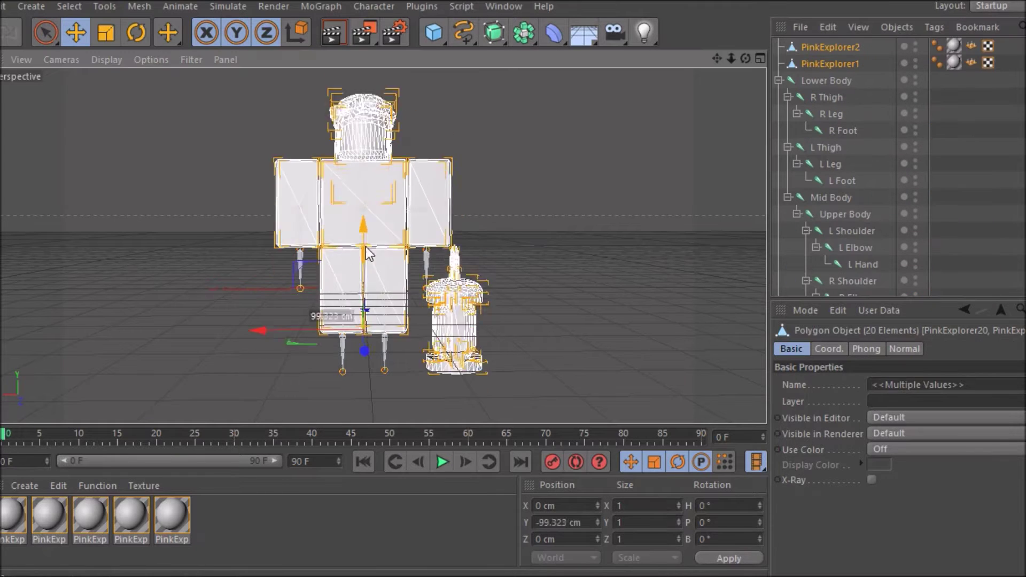
# Step: Group the lantern pieces into a Lantern null placed under PinkExplorer1
pyautogui.scroll(6, 807, 188)
pyautogui.click(807, 182)
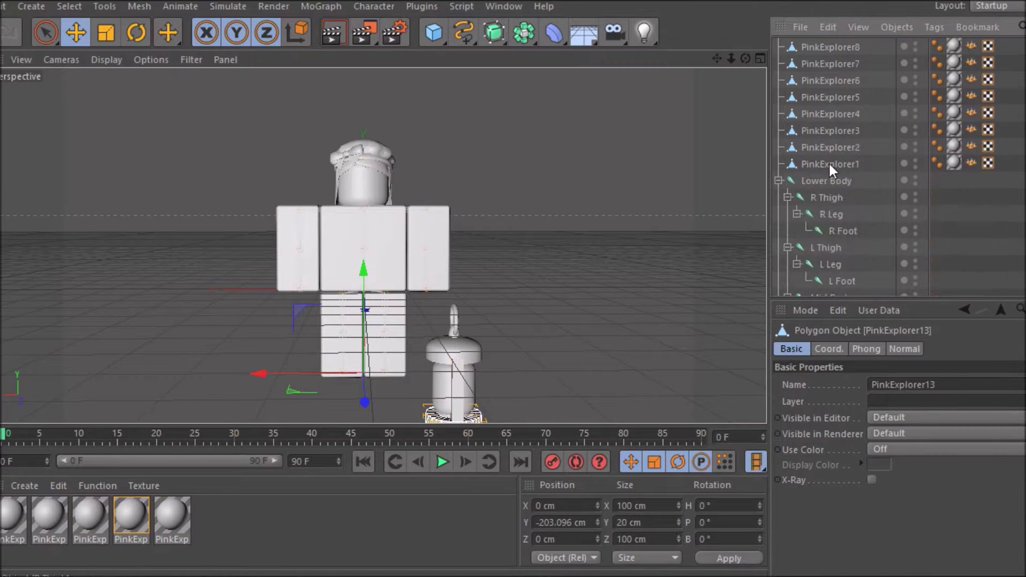
pyautogui.keyDown('alt'); pyautogui.moveTo(374, 240); pyautogui.dragTo(448, 298); pyautogui.keyUp('alt')
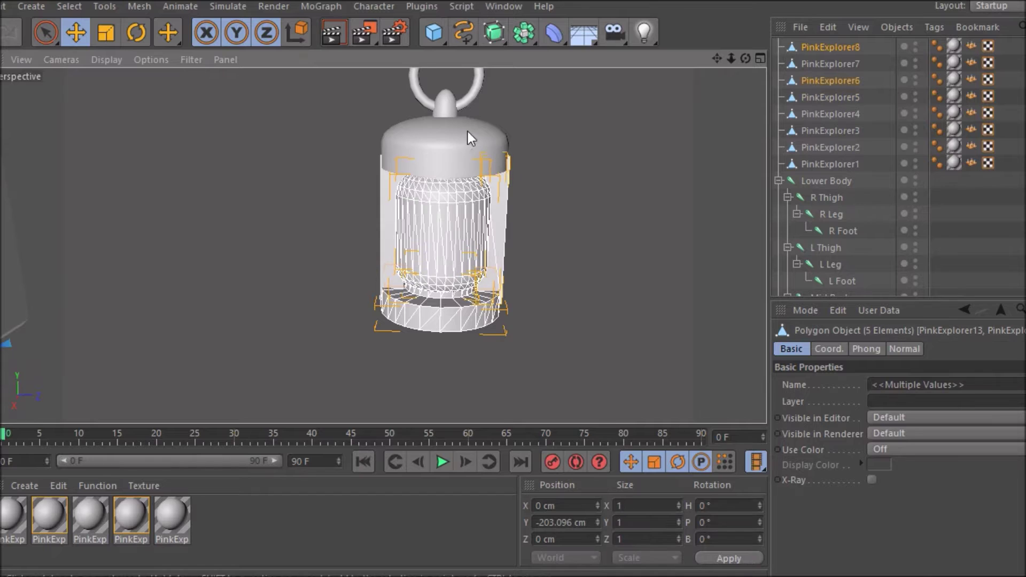
pyautogui.keyDown('alt'); pyautogui.moveTo(503, 105); pyautogui.dragTo(367, 243); pyautogui.keyUp('alt')
pyautogui.scroll(3, 368, 243)
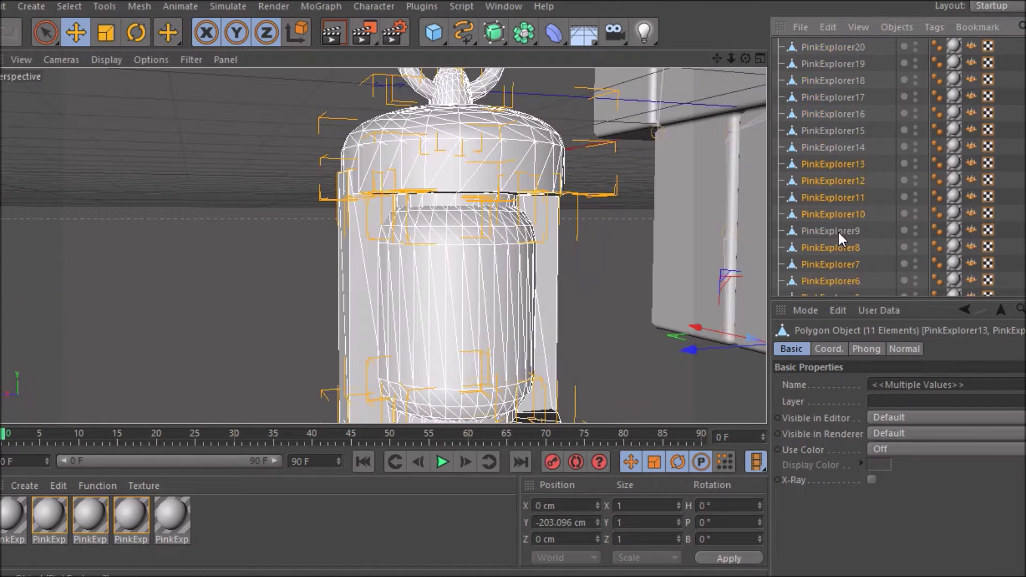
pyautogui.hotkey('alt', 'g')
pyautogui.moveTo(829, 183); pyautogui.dragTo(830, 182)
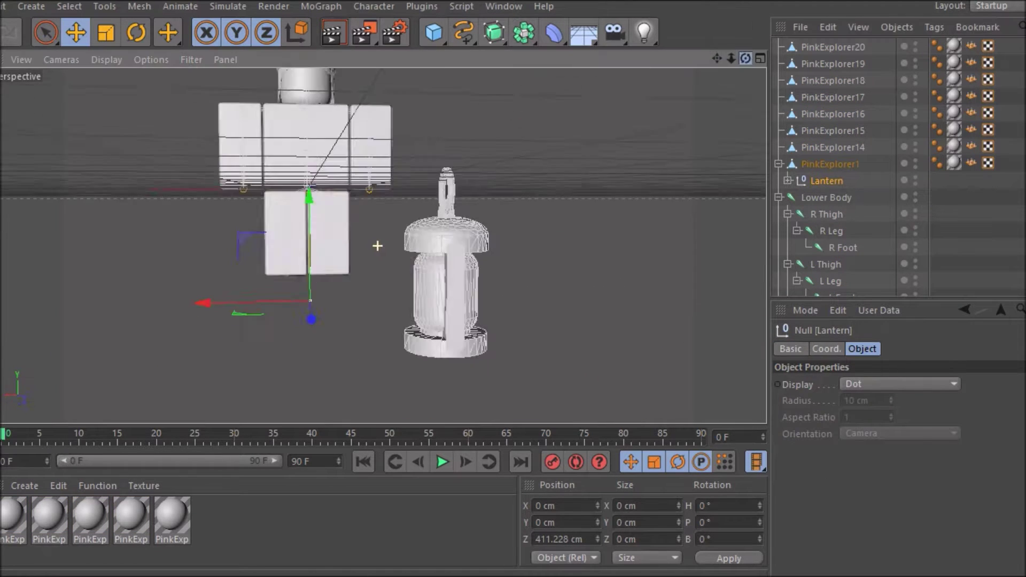
# Step: Load PinkExplorer1Tex.png into the character material and select the leg piece
pyautogui.keyDown('shift'); pyautogui.click(853, 129); pyautogui.keyUp('shift')
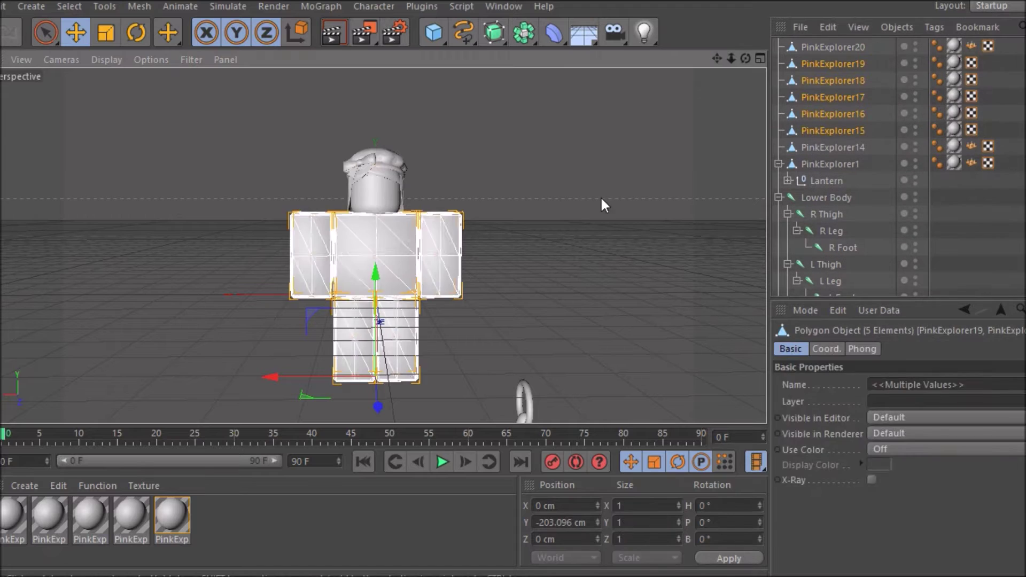
pyautogui.doubleClick(172, 516)
pyautogui.click(678, 222)
pyautogui.click(763, 115)
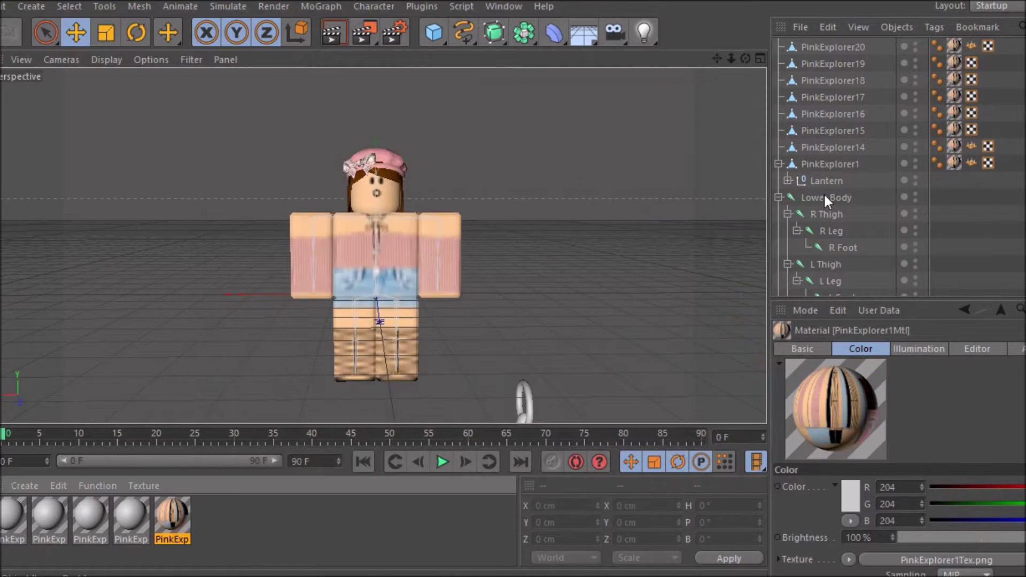
pyautogui.keyDown('alt'); pyautogui.moveTo(378, 246); pyautogui.dragTo(378, 246); pyautogui.keyUp('alt')
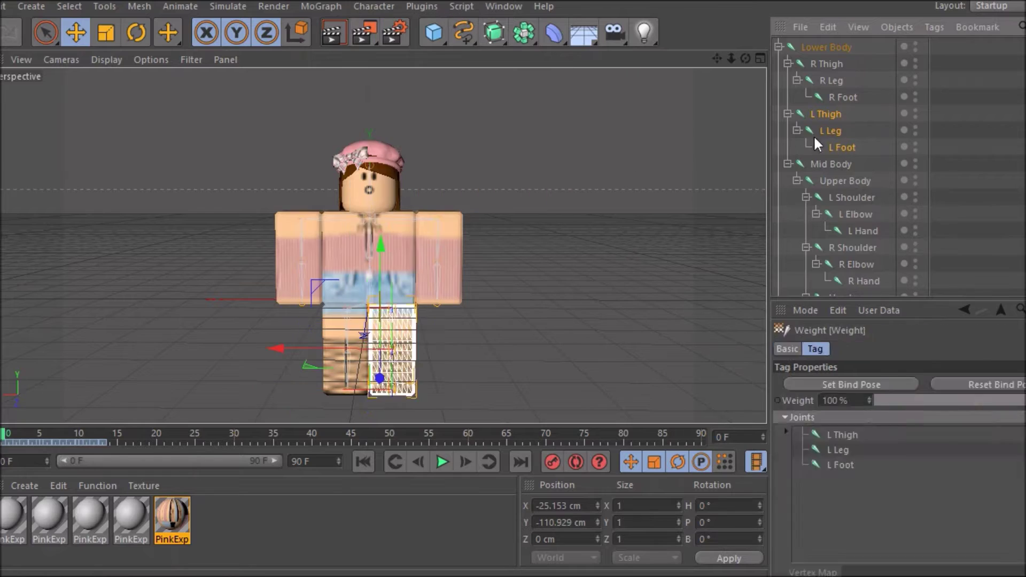
pyautogui.scroll(-4, 852, 171)
pyautogui.click(853, 202)
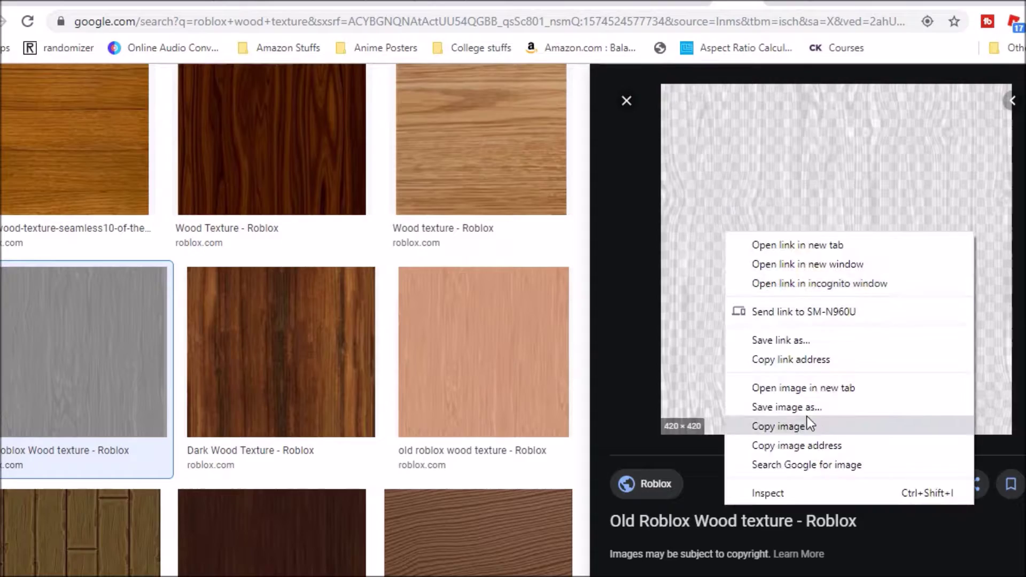
# Step: Copy the wood planks texture image from Chrome
pyautogui.click(808, 418)
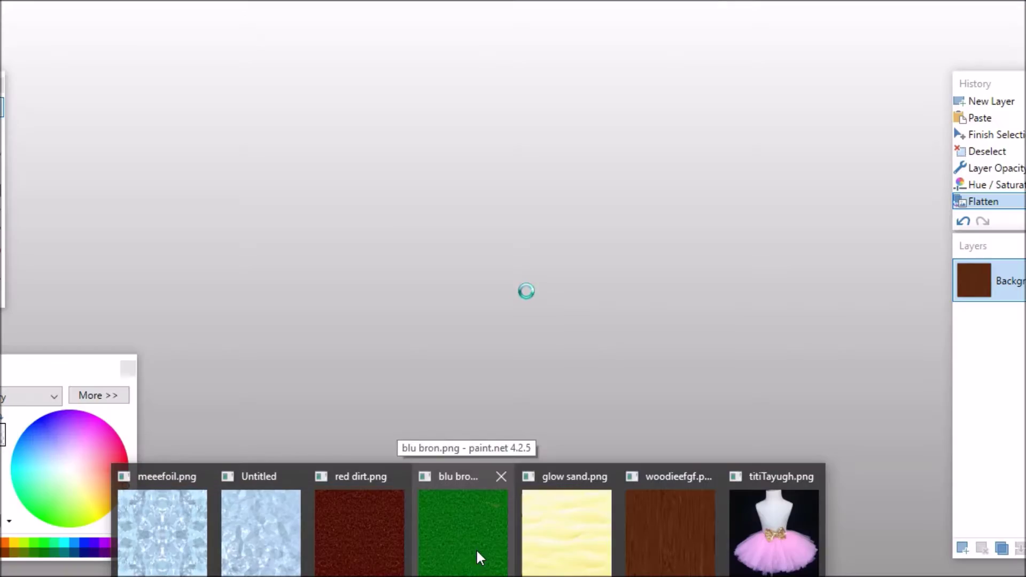
pyautogui.hotkey('ctrl', 'shift', 'Escape')
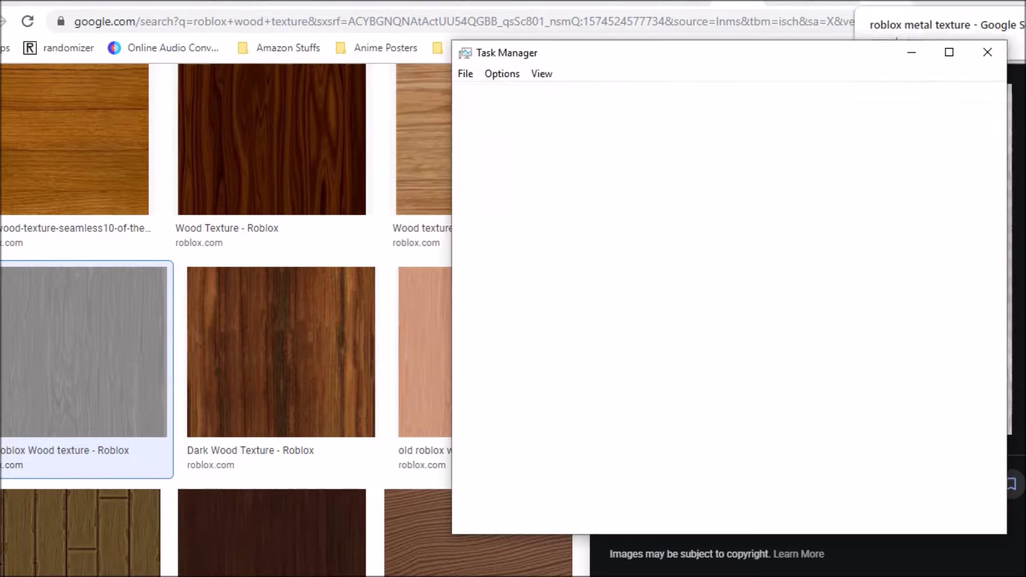
pyautogui.scroll(-2, 761, 303)
pyautogui.scroll(2, 760, 303)
pyautogui.scroll(3, 608, 326)
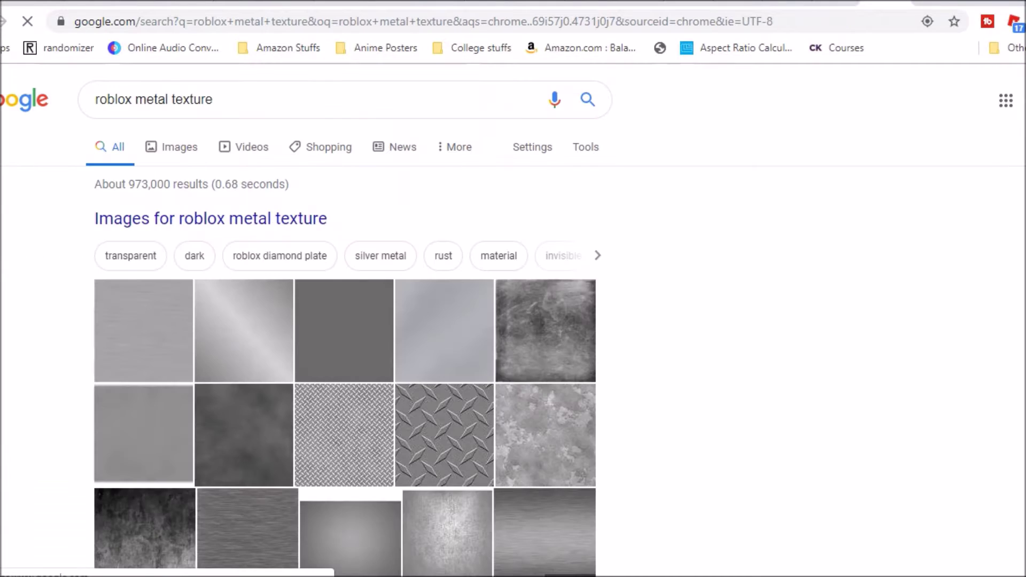
# Step: Show image results for Roblox metal texture and preview two metal images
pyautogui.click(172, 145)
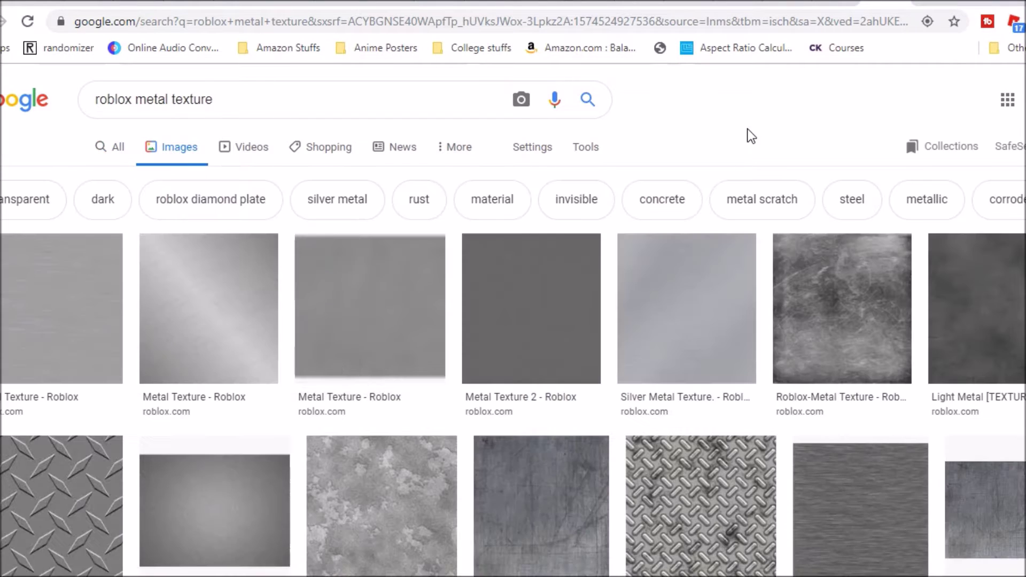
pyautogui.click(225, 470)
pyautogui.click(351, 287)
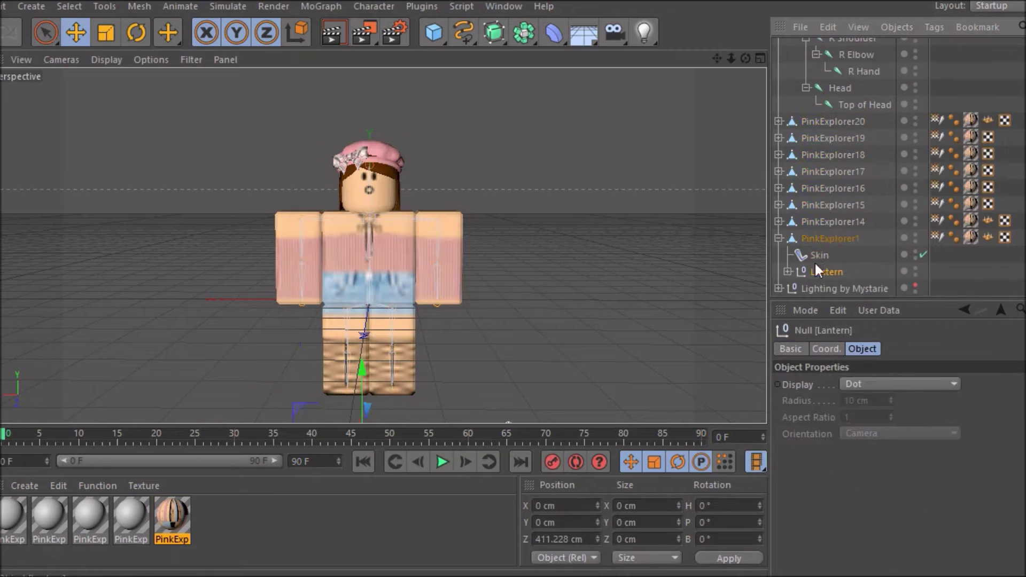
# Step: Group the eight selected PinkExplorer pieces into a null and begin renaming it
pyautogui.hotkey('alt', 'g')
pyautogui.doubleClick(814, 272)
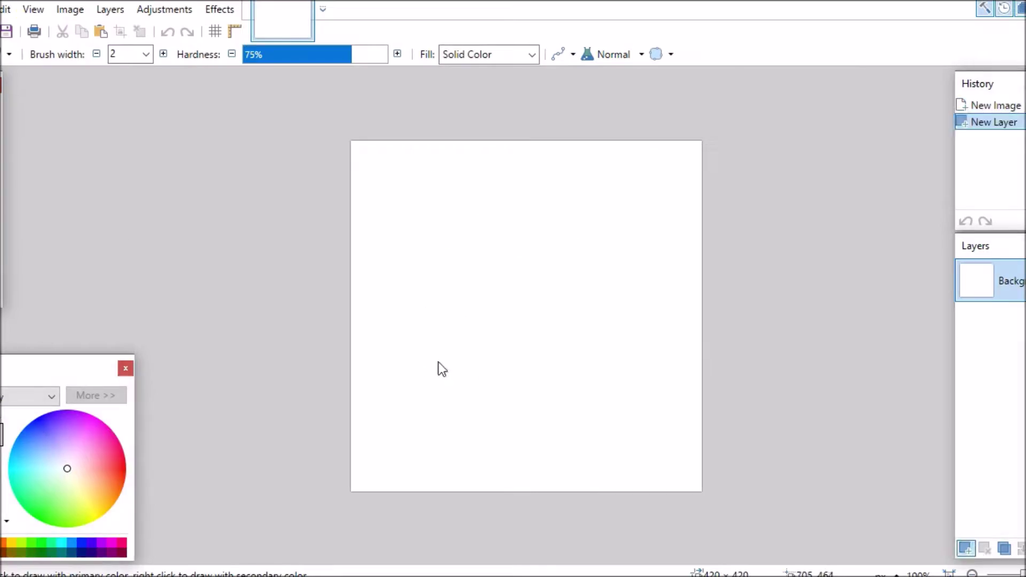
# Step: Crop the paint.net canvas to the pasted 364 × 365 texture area
pyautogui.hotkey('ctrl', 'shift', 'x')
pyautogui.hotkey('ctrl', 'z')
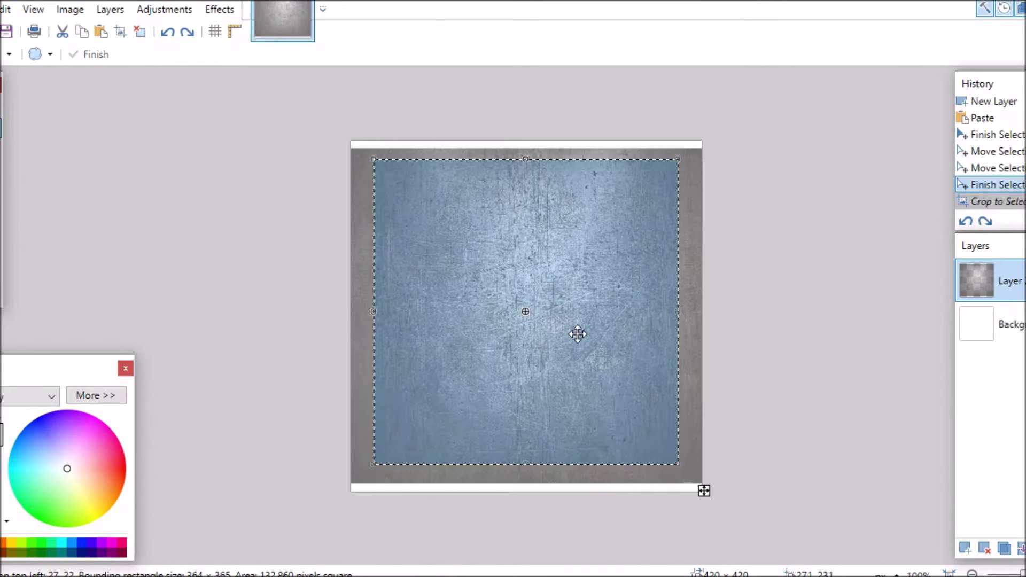
pyautogui.hotkey('ctrl', 'shift', 'x')
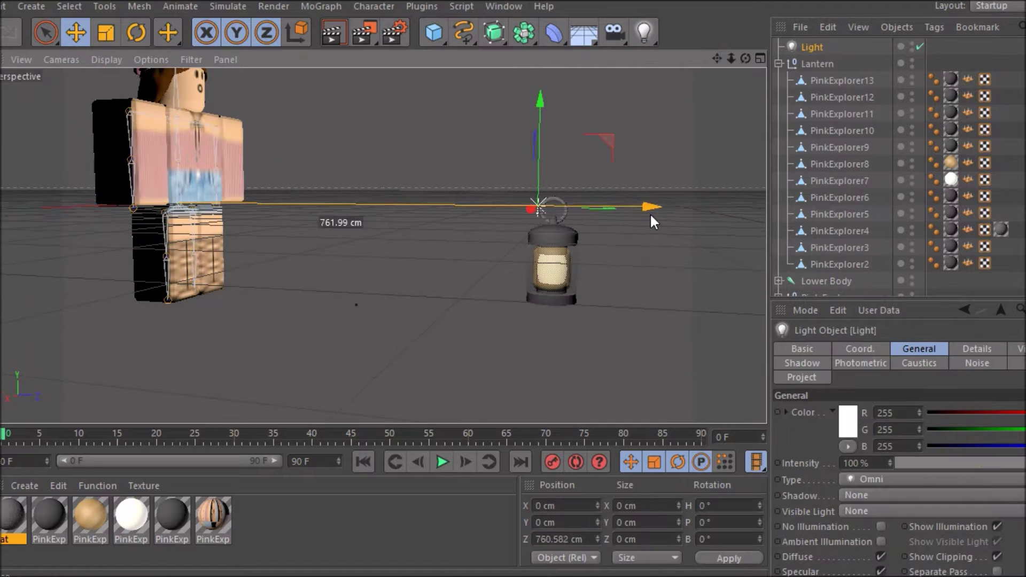
# Step: Make the lantern glass transparent and nest the light under PinkExplorer7
pyautogui.scroll(2, 748, 152)
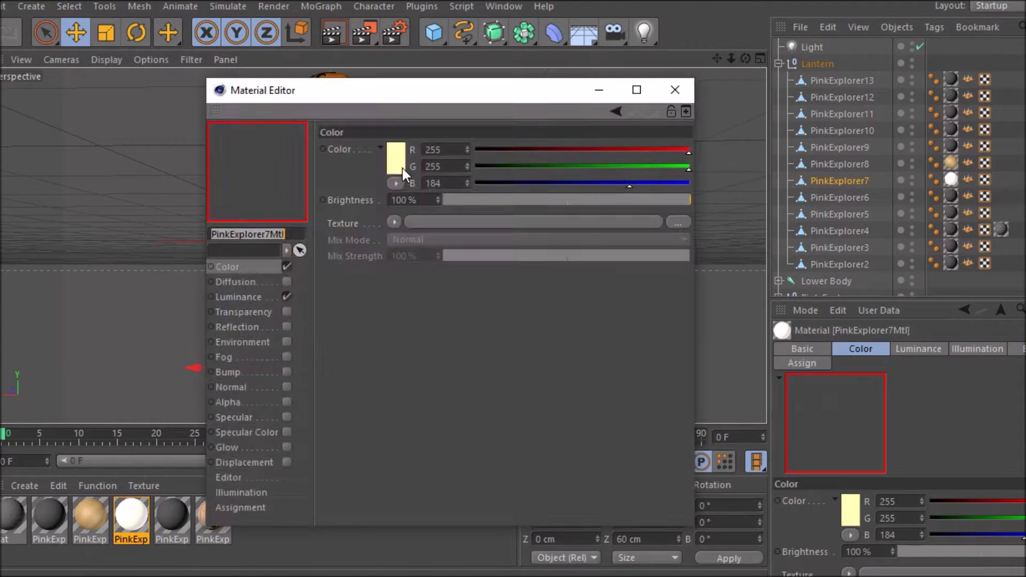
pyautogui.click(590, 276)
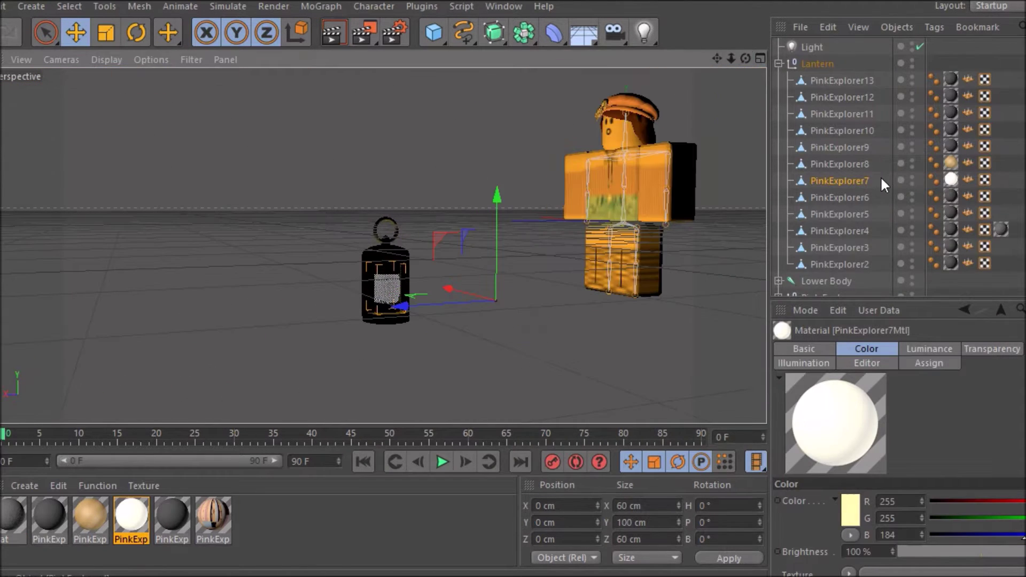
pyautogui.moveTo(812, 47); pyautogui.dragTo(811, 59)
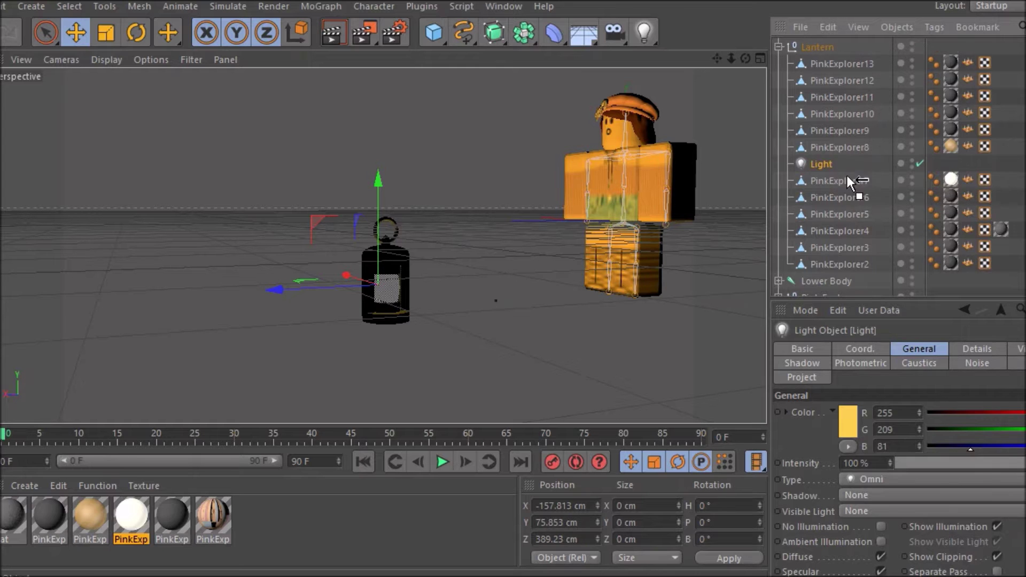
pyautogui.moveTo(848, 177); pyautogui.dragTo(848, 180)
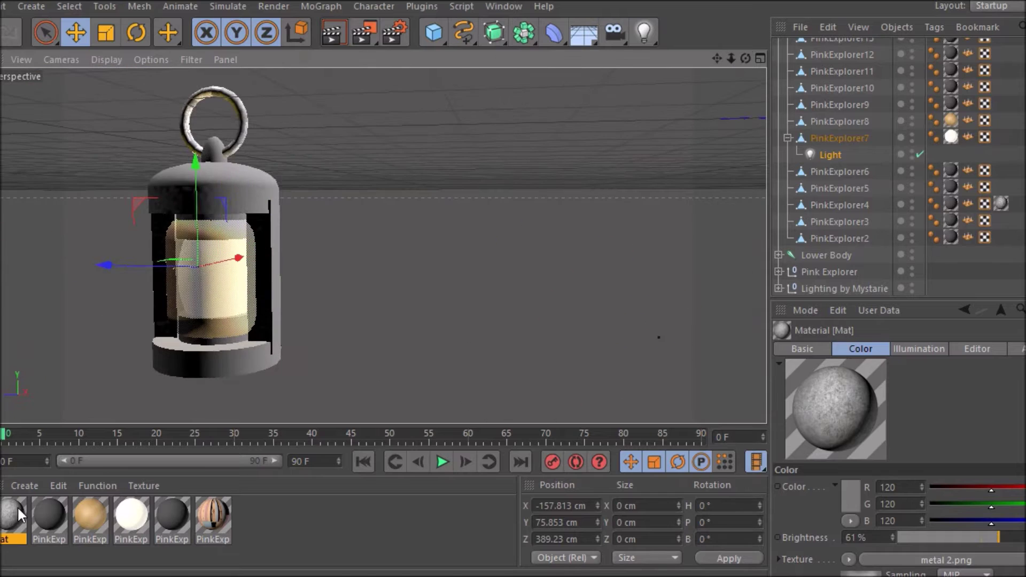
# Step: Turn on visible light for the lantern glow and render to check it
pyautogui.click(917, 348)
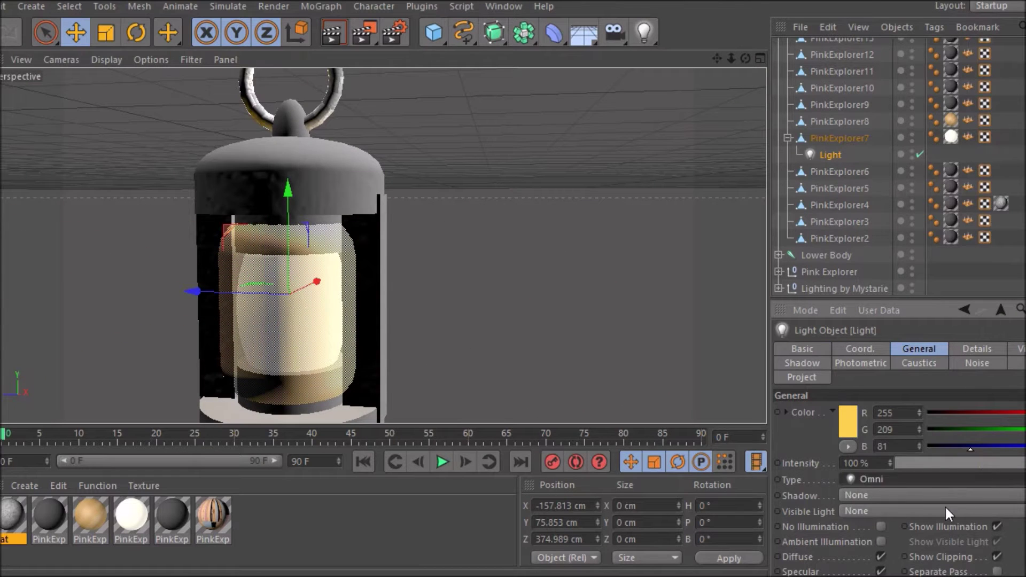
pyautogui.click(933, 511)
pyautogui.click(932, 524)
pyautogui.click(332, 33)
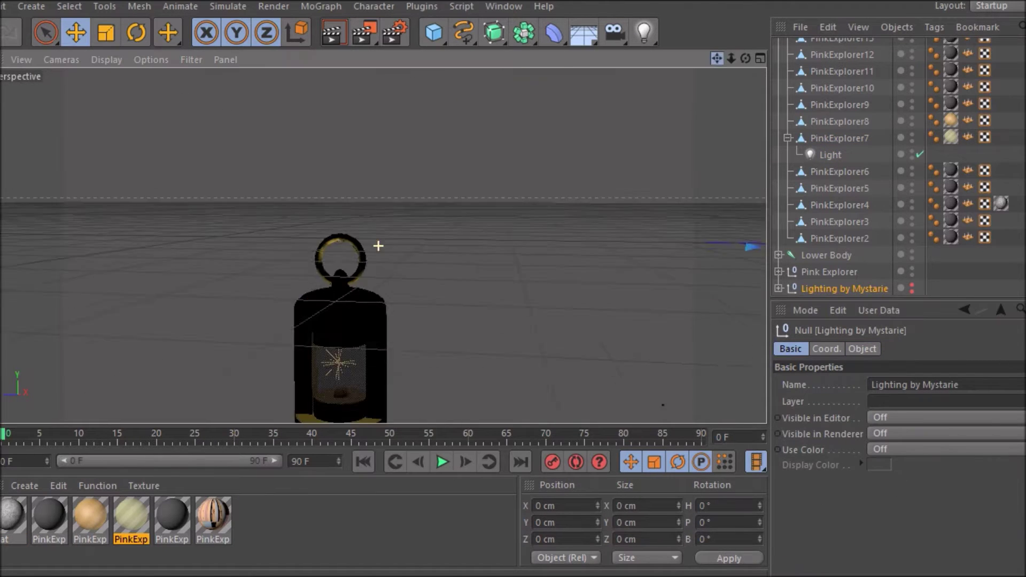
pyautogui.click(338, 34)
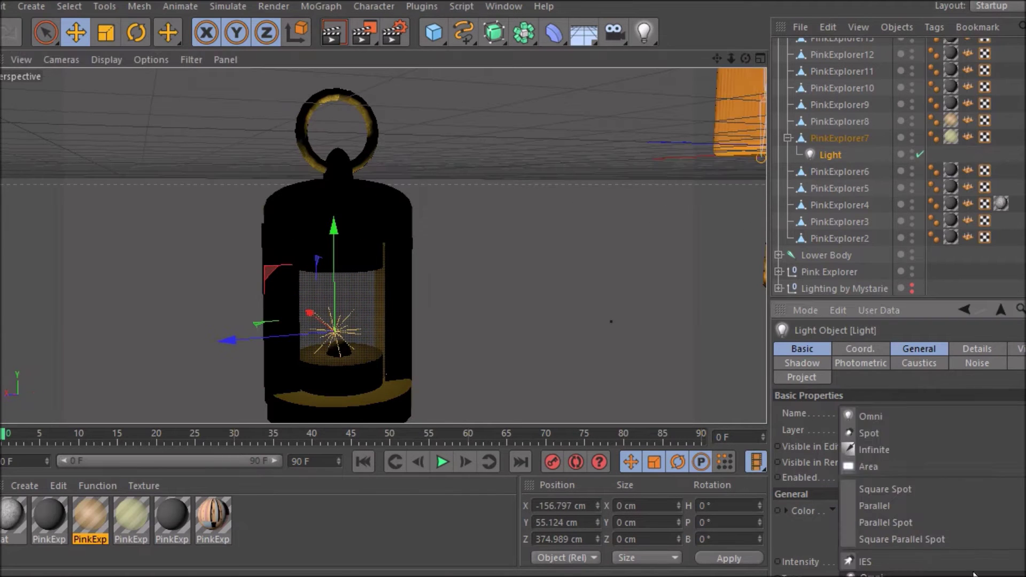
# Step: Check the light type dropdown and select the whole lantern group
pyautogui.click(882, 574)
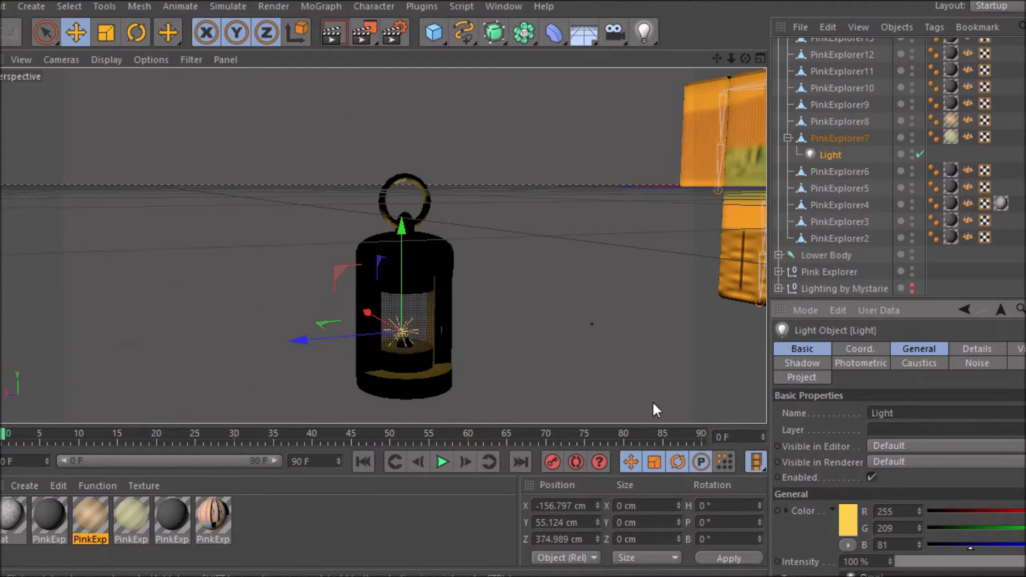
pyautogui.scroll(-3, 653, 411)
pyautogui.click(621, 120)
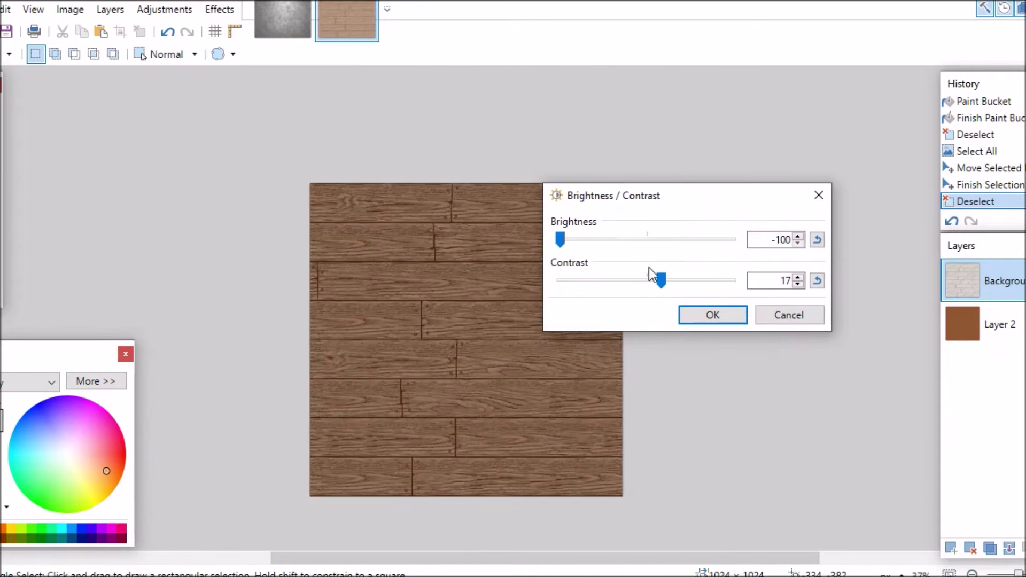
# Step: Open paint.net's Effects menu for sharpening, then pick the Infected2 part's material in Cinema 4D
pyautogui.click(219, 9)
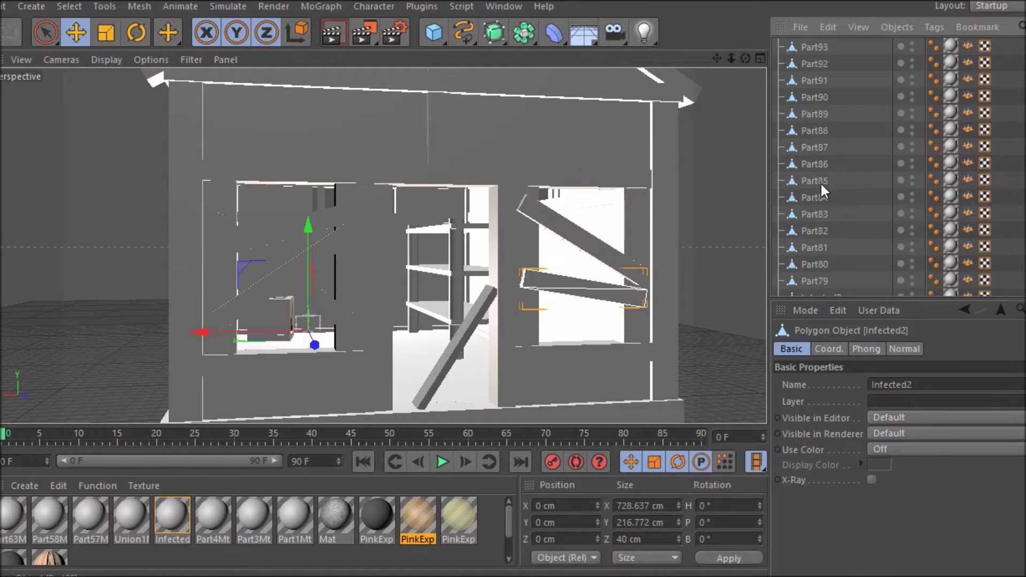
pyautogui.scroll(-10, 820, 182)
pyautogui.click(951, 188)
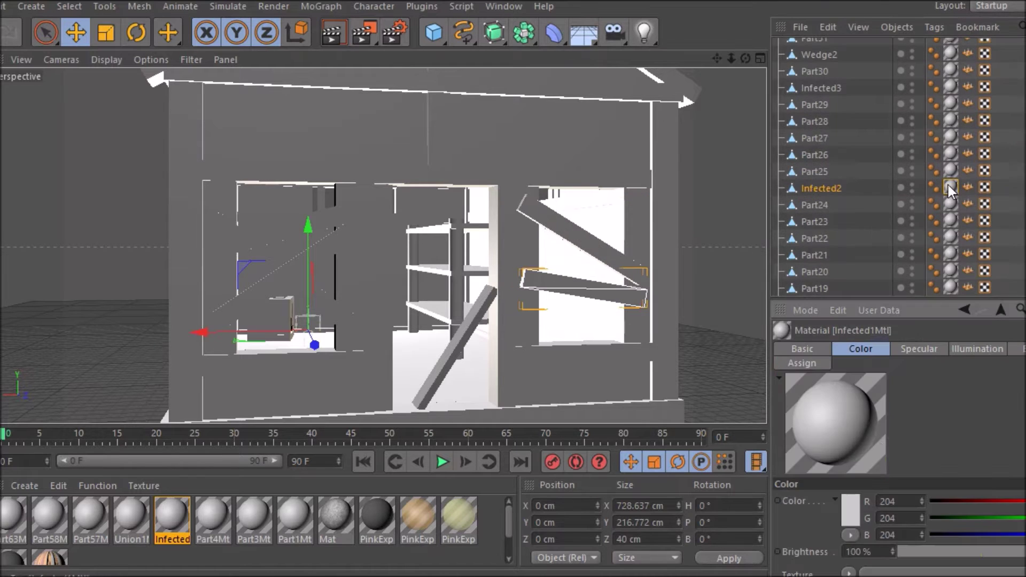
# Step: Enable the Bump channel on Infected1Mtl and load wooden1.png as its texture
pyautogui.doubleClick(951, 188)
pyautogui.click(284, 369)
pyautogui.click(678, 186)
pyautogui.moveTo(245, 90); pyautogui.dragTo(550, 90)
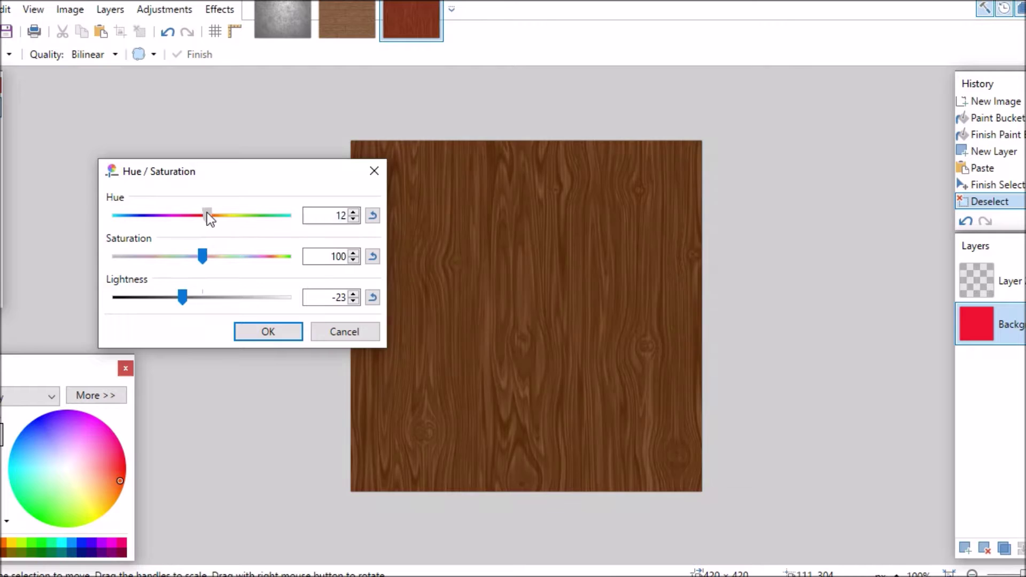
# Step: Darken the vertical wood with Hue/Saturation 12/100/-23, then try and undo a planks brightness boost
pyautogui.click(275, 331)
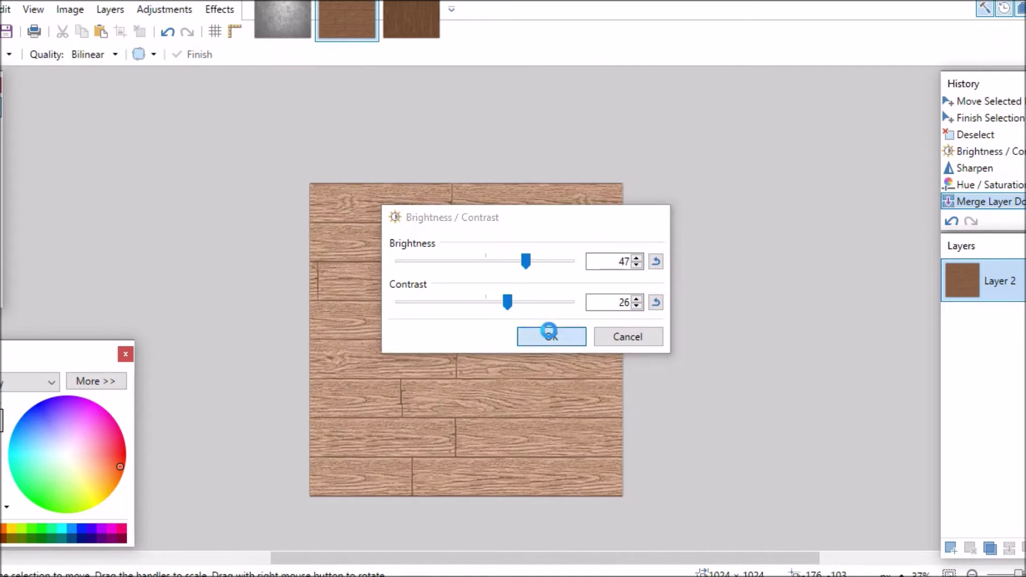
pyautogui.click(552, 338)
pyautogui.hotkey('ctrl', 'z')
# Step: Reapply Brightness/Contrast to the planks with lower brightness and save the texture
pyautogui.hotkey('ctrl', 'shift', 't')
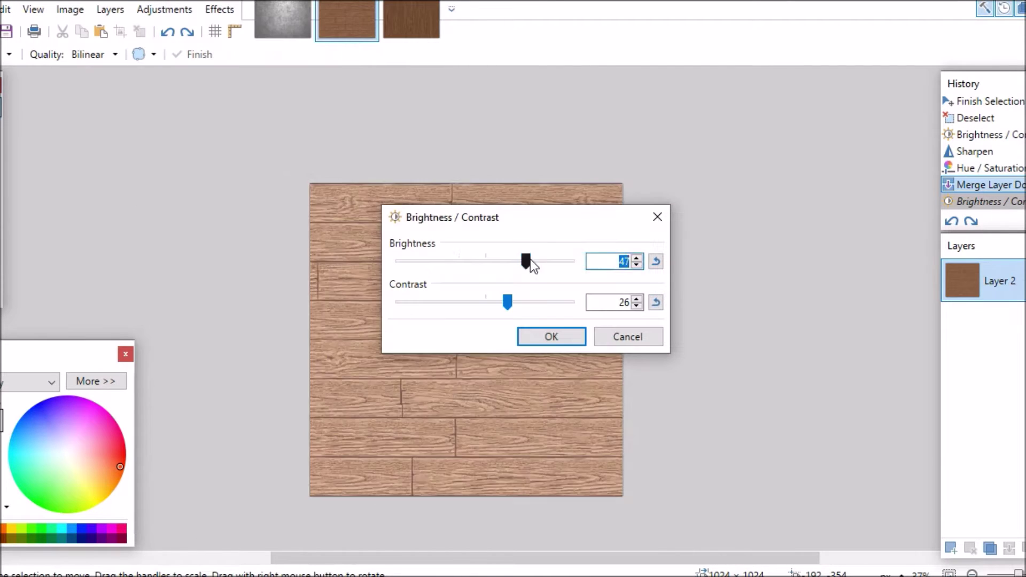
pyautogui.moveTo(526, 261); pyautogui.dragTo(470, 260)
pyautogui.moveTo(507, 303); pyautogui.dragTo(512, 303)
pyautogui.click(552, 337)
pyautogui.hotkey('ctrl', 's')
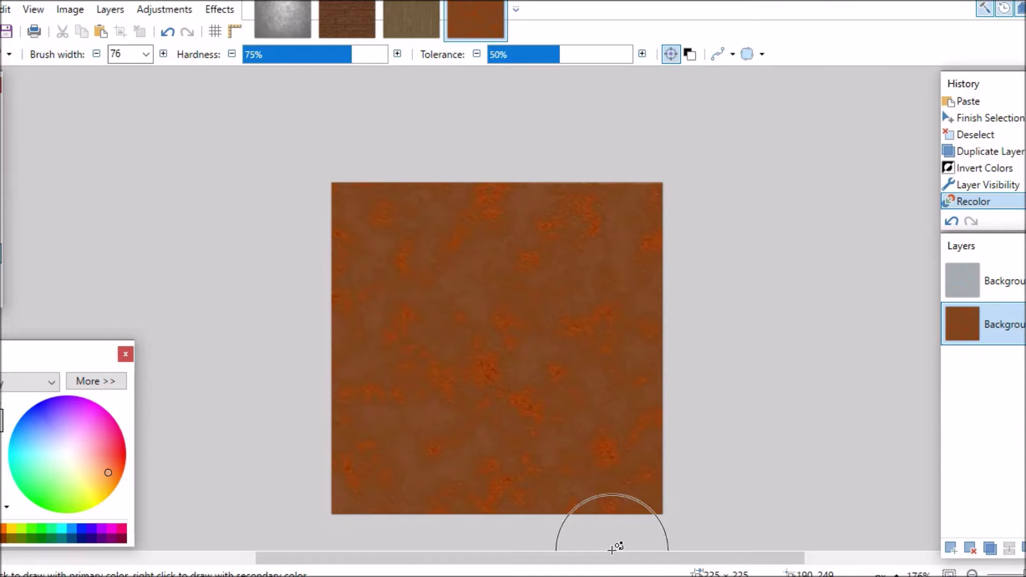
# Step: Apply Levels to the rust texture: input black 43, input white 193, output 159, gamma 0.83
pyautogui.click(175, 11)
pyautogui.click(162, 154)
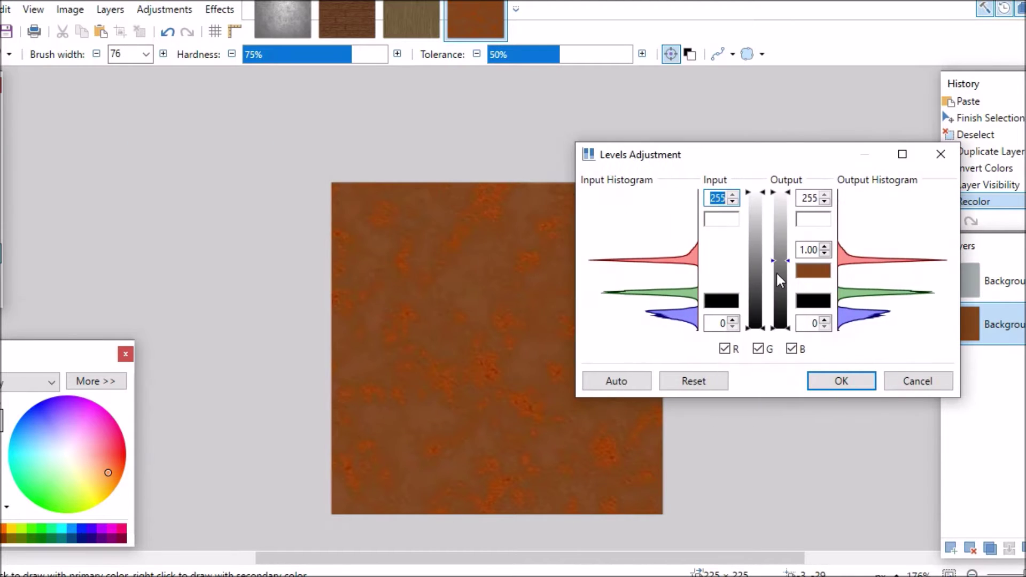
pyautogui.moveTo(755, 193)
pyautogui.mouseDown()
pyautogui.moveTo(754, 252)
pyautogui.moveTo(753, 224)
pyautogui.mouseUp()
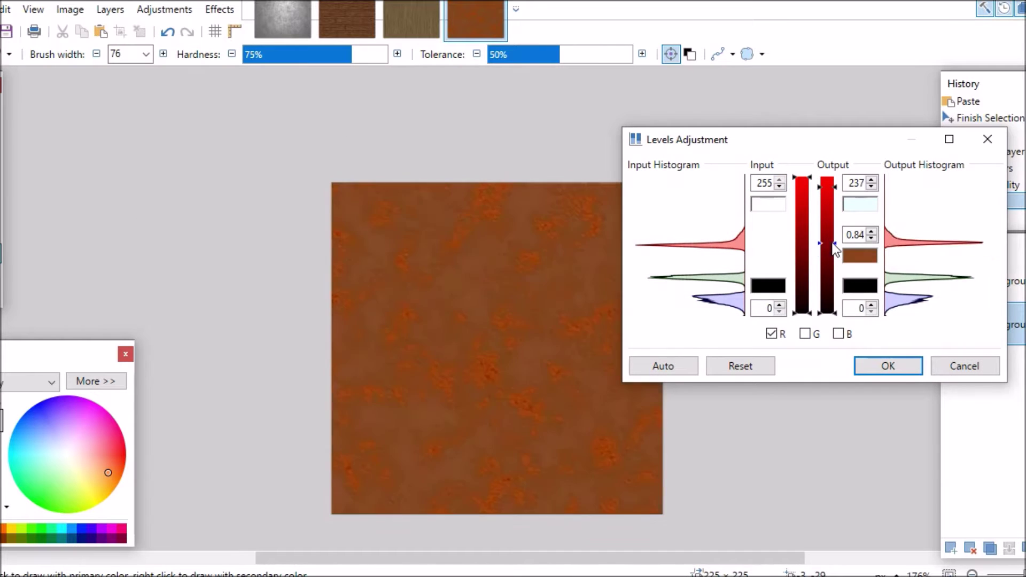
pyautogui.moveTo(810, 312); pyautogui.dragTo(810, 293)
pyautogui.click(888, 365)
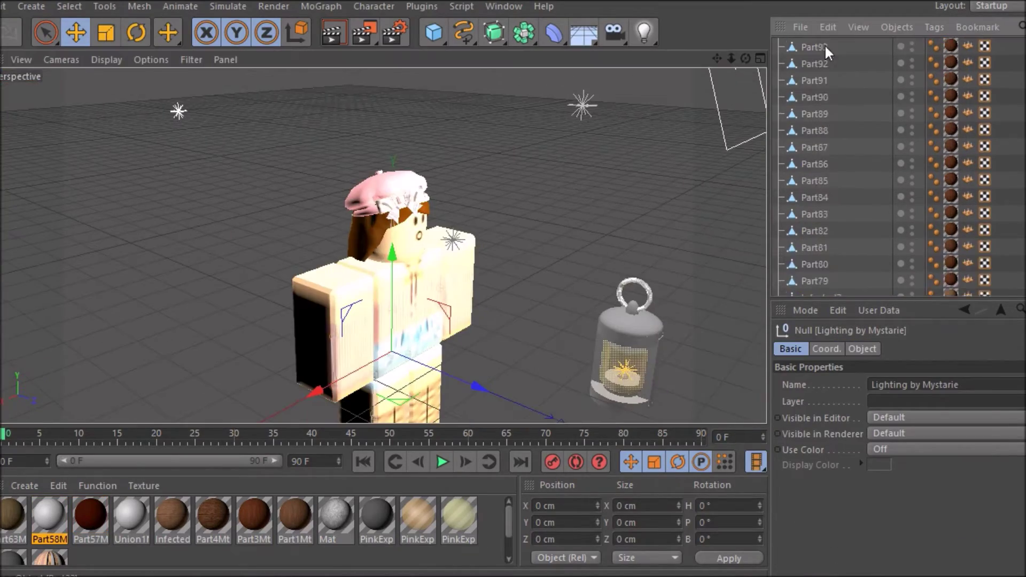
# Step: Group the selected lantern parts into a null named 'Lantern' and parent it under the Lower Body joint
pyautogui.rightClick(820, 46)
pyautogui.click(871, 420)
pyautogui.doubleClick(813, 47)
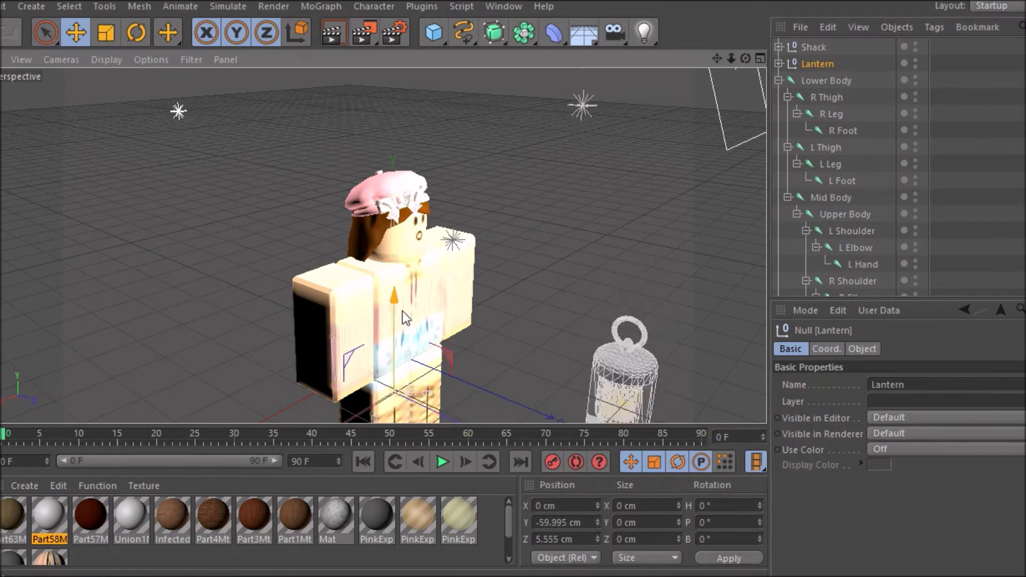
pyautogui.click(847, 249)
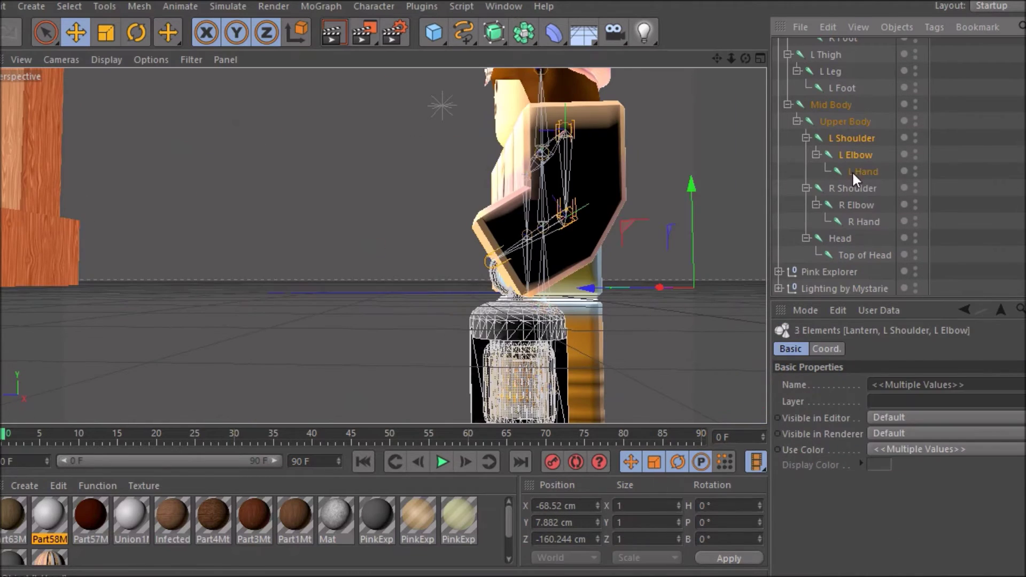
pyautogui.moveTo(790, 64); pyautogui.dragTo(827, 80)
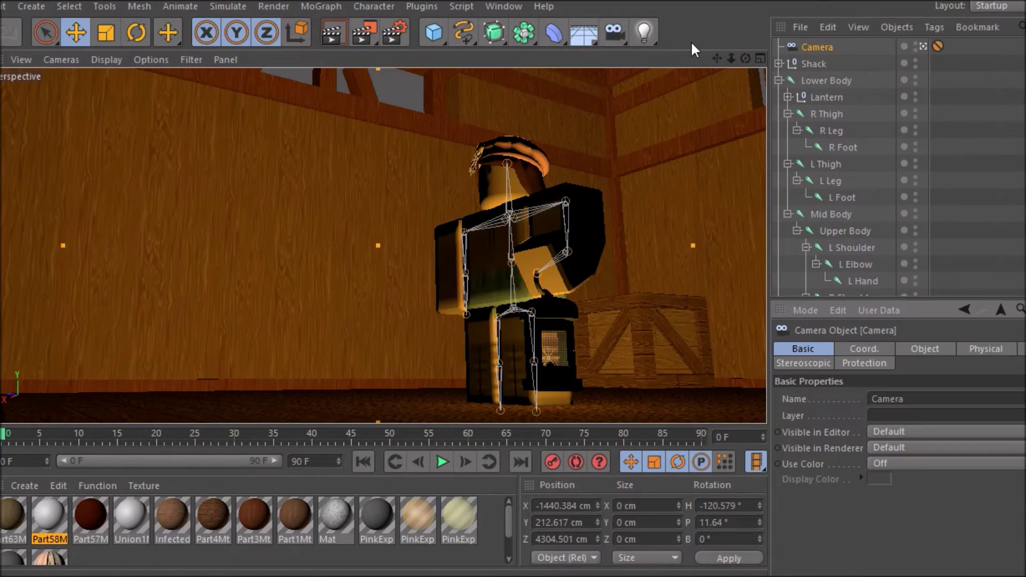
# Step: Render a camera preview and rotate the Head joint, undoing and redoing pose changes
pyautogui.click(330, 35)
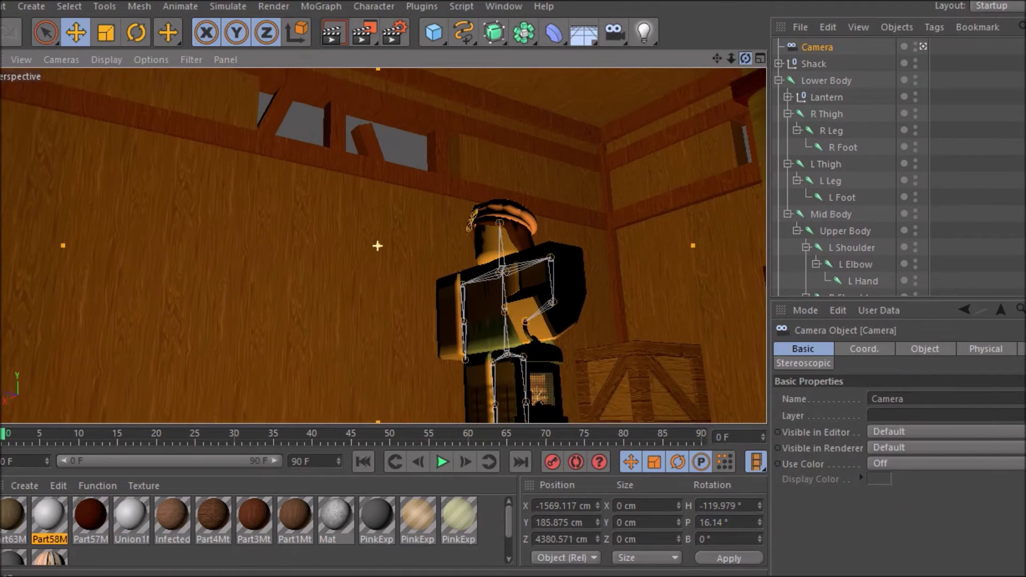
pyautogui.rightClick(800, 47)
pyautogui.press('Escape')
pyautogui.click(840, 255)
pyautogui.press('r')
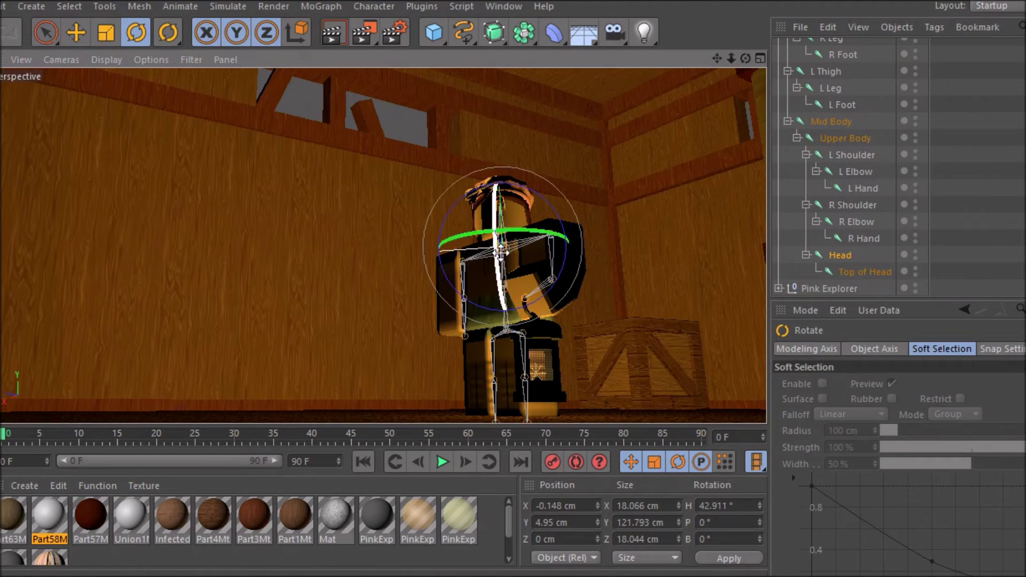
pyautogui.hotkey('ctrl', 'z')
pyautogui.hotkey('ctrl', 'z')
pyautogui.hotkey('ctrl', 'z')
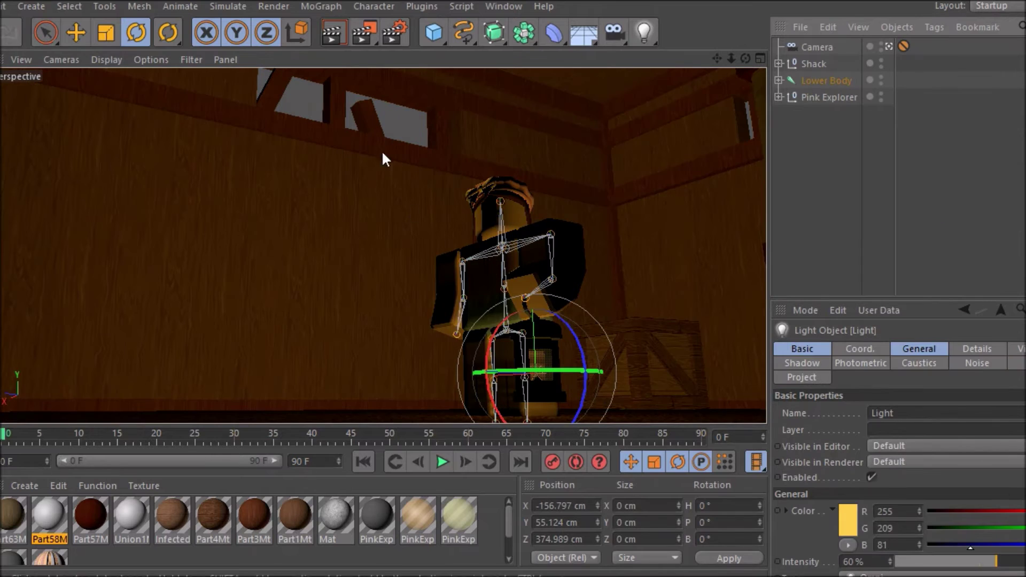
pyautogui.hotkey('ctrl', 'z')
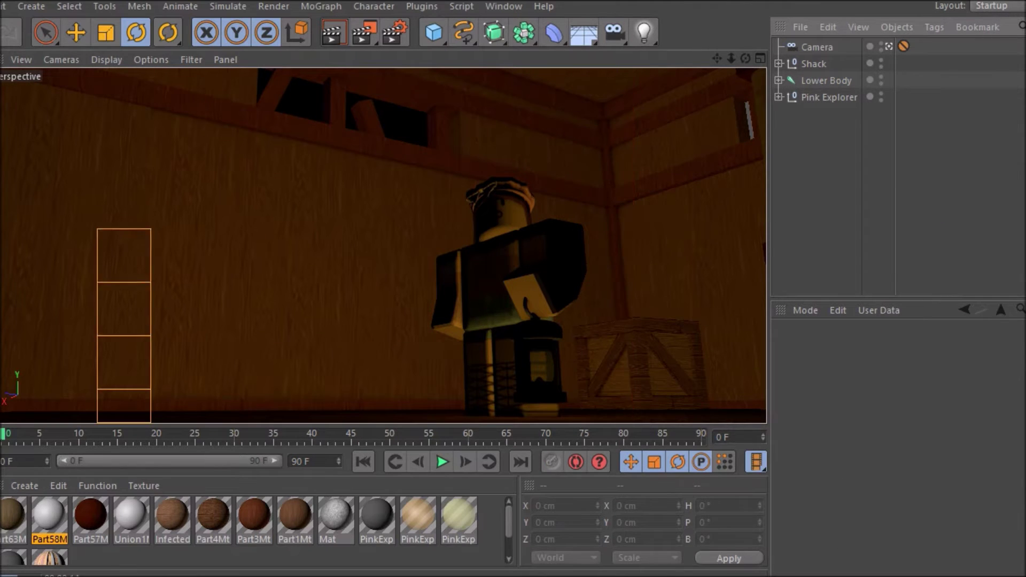
pyautogui.hotkey('ctrl', 'y')
pyautogui.hotkey('ctrl', 'y')
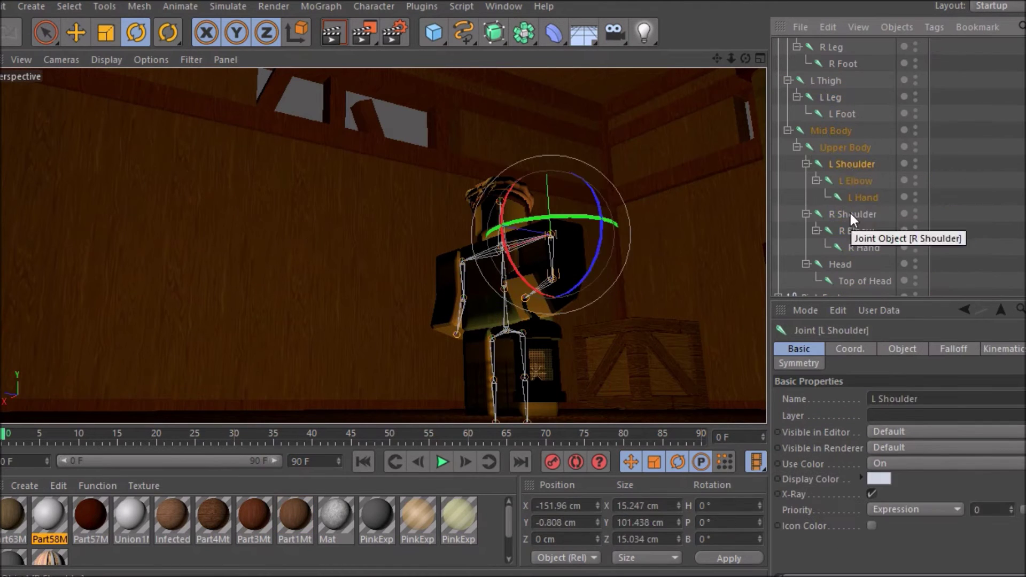
pyautogui.hotkey('ctrl', 'z')
# Step: Move the Lantern null beside the character's legs
pyautogui.press('e')
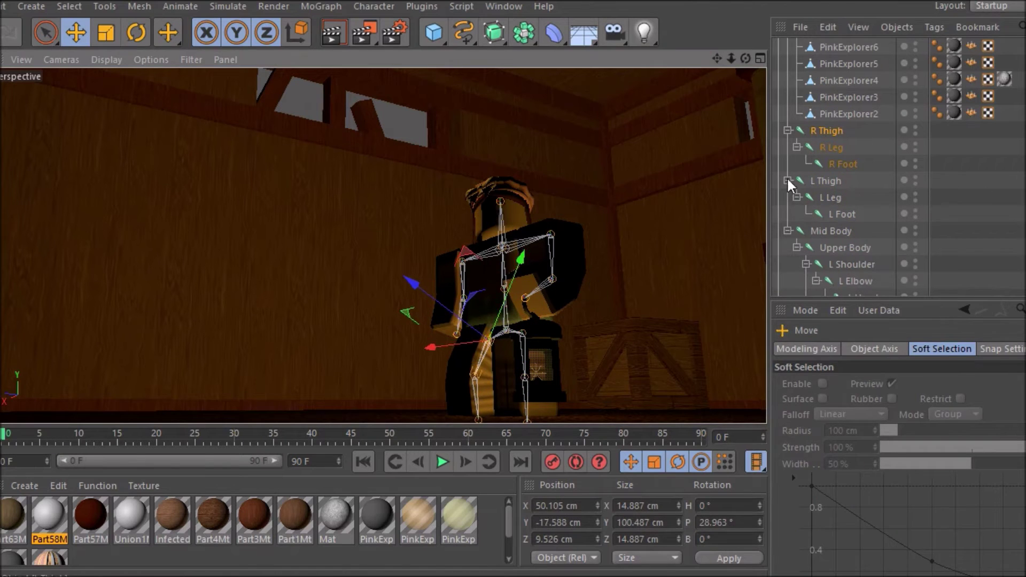
pyautogui.hotkey('ctrl', 'z')
pyautogui.hotkey('ctrl', 'z')
pyautogui.hotkey('ctrl', 'z')
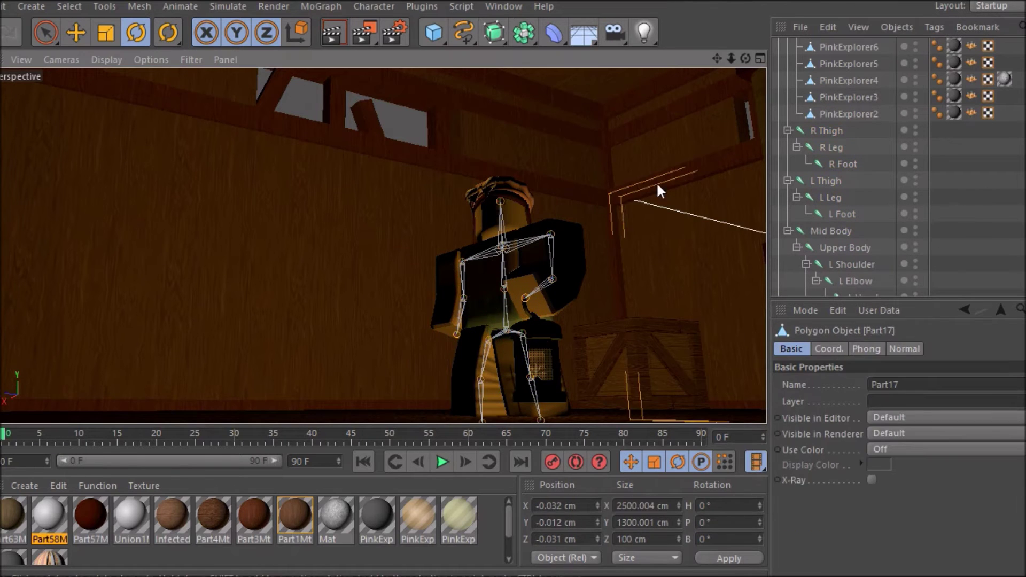
pyautogui.hotkey('ctrl', 'z')
pyautogui.hotkey('ctrl', 'z')
pyautogui.hotkey('ctrl', 'z')
pyautogui.hotkey('ctrl', 'z')
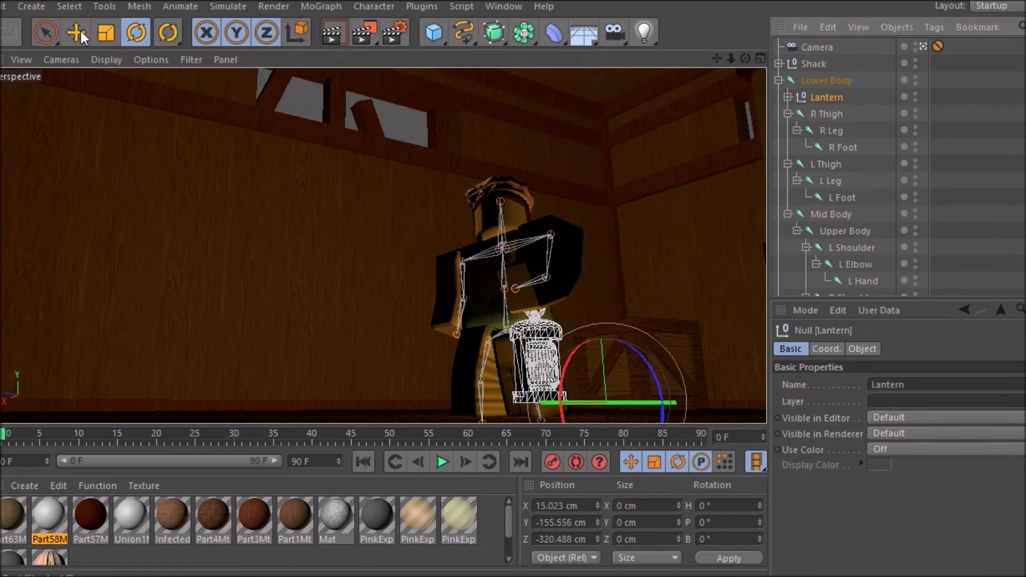
pyautogui.moveTo(556, 407); pyautogui.dragTo(531, 411)
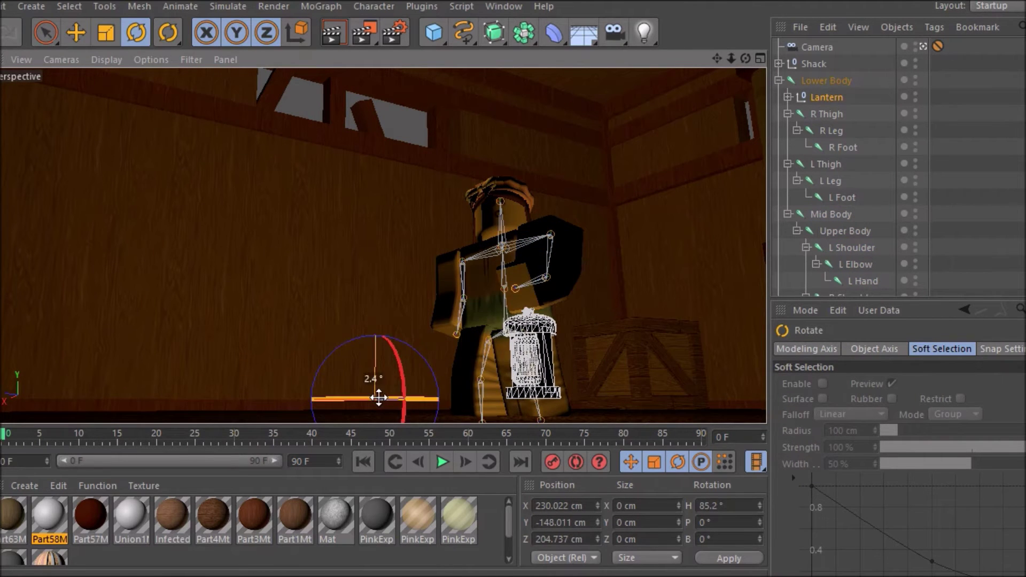
pyautogui.hotkey('ctrl', 'z')
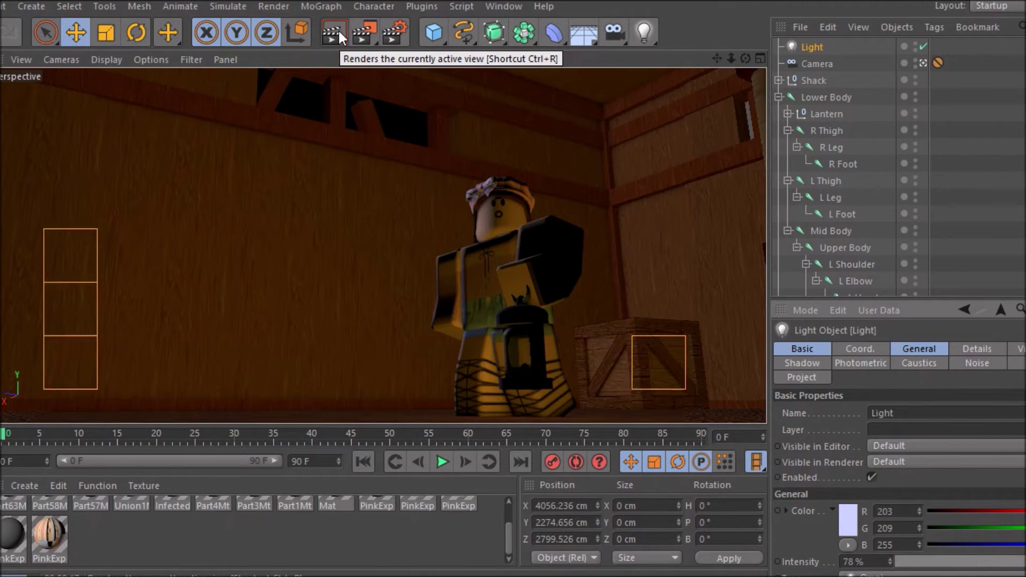
# Step: Dim the main light and render the camera view to check the lantern lighting
pyautogui.click(970, 563)
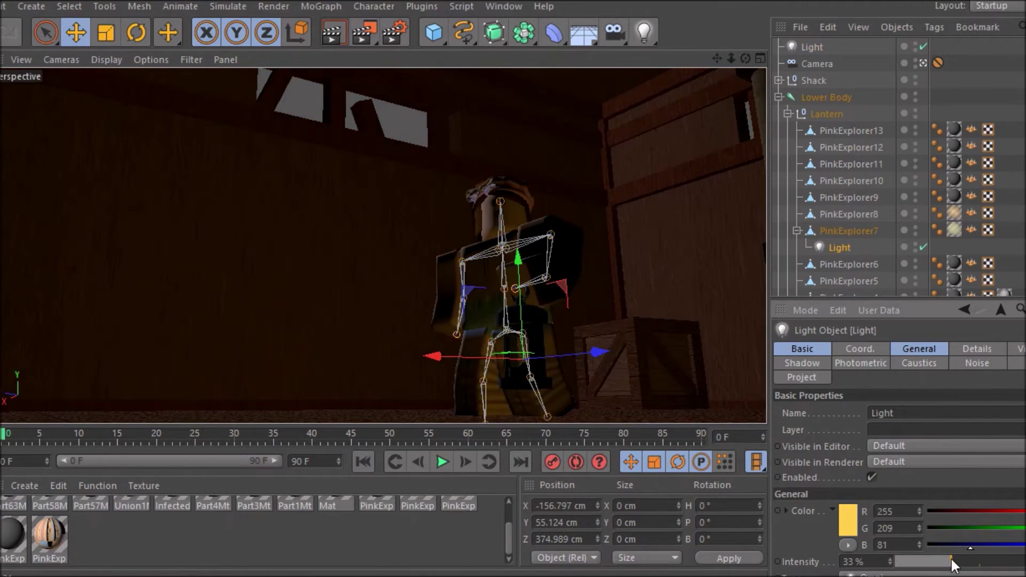
pyautogui.click(332, 30)
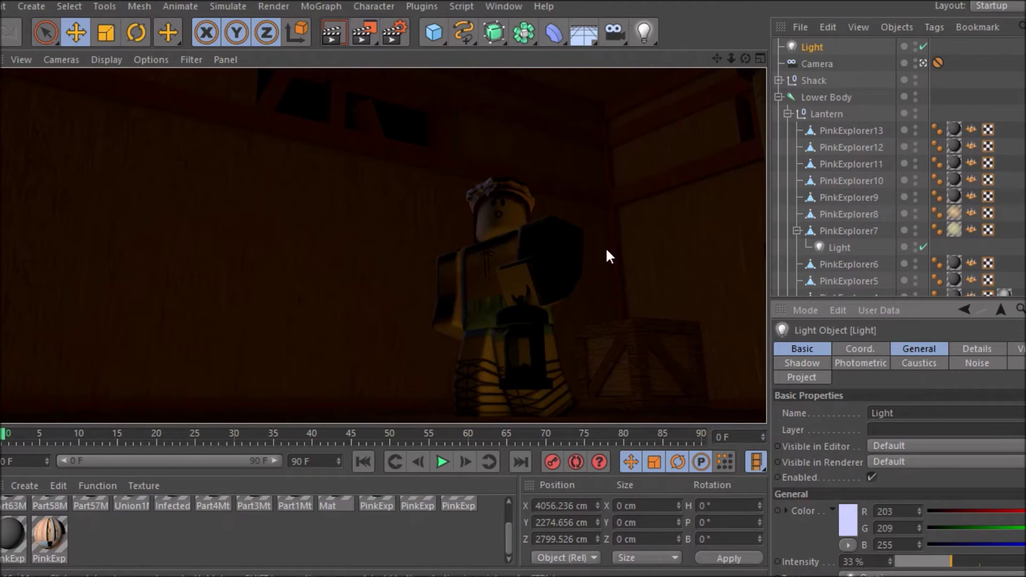
pyautogui.click(978, 349)
pyautogui.click(919, 348)
pyautogui.press('r')
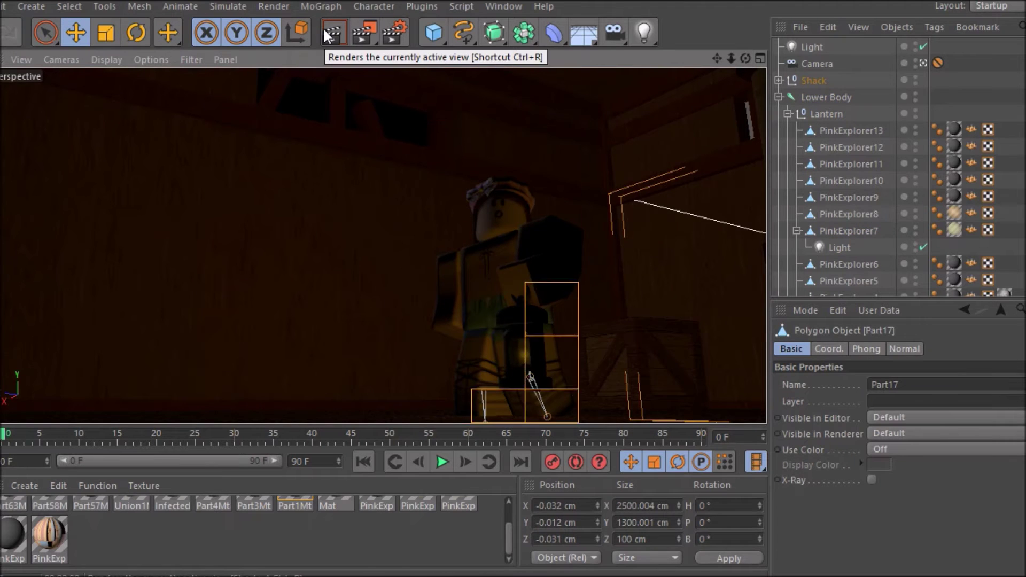
pyautogui.press('t')
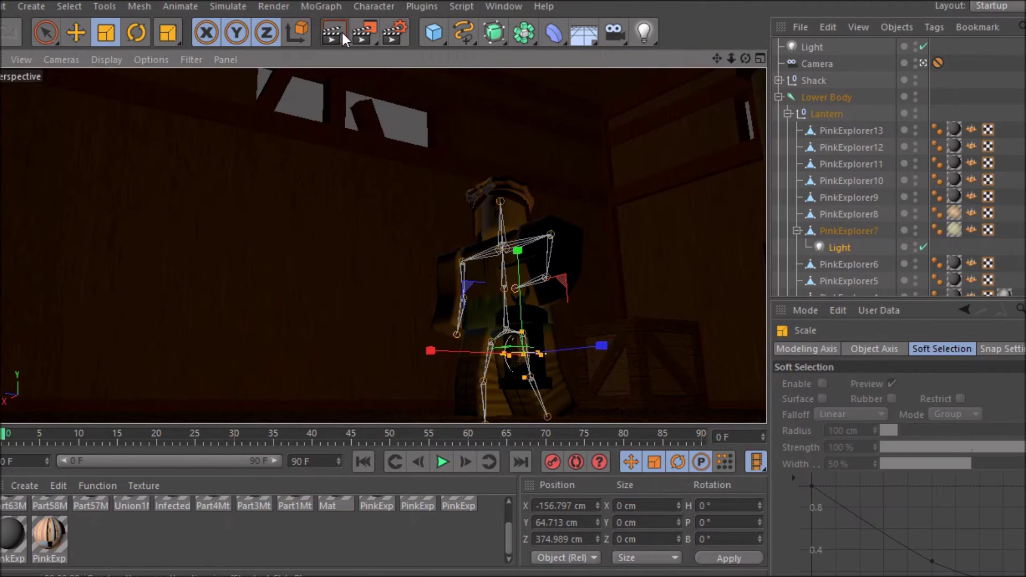
pyautogui.click(839, 248)
pyautogui.click(327, 29)
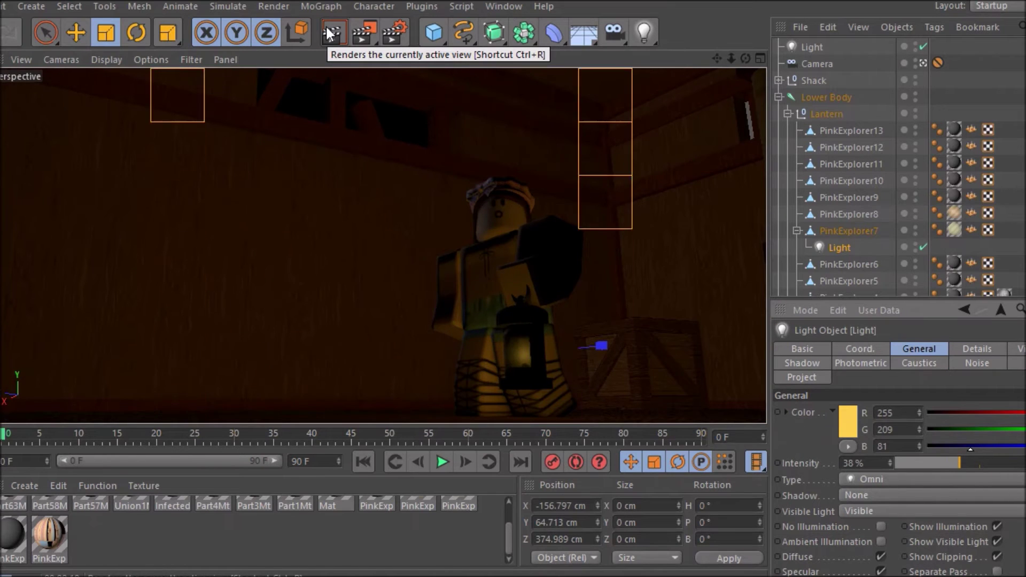
# Step: Duplicate the lantern light as Light.1 and position it beside the lantern
pyautogui.hotkey('ctrl', 'c')
pyautogui.hotkey('ctrl', 'v')
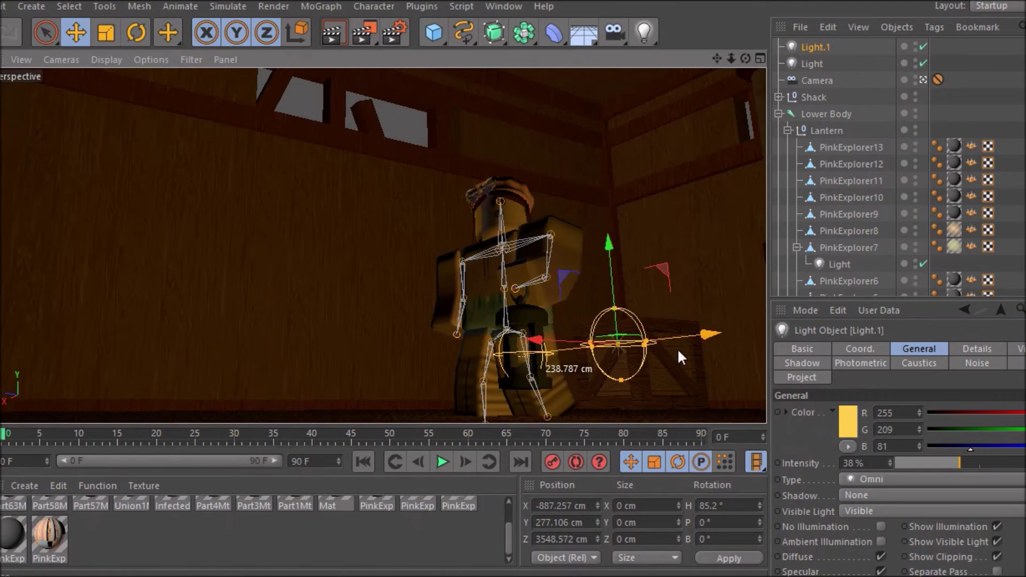
pyautogui.moveTo(960, 463); pyautogui.dragTo(913, 466)
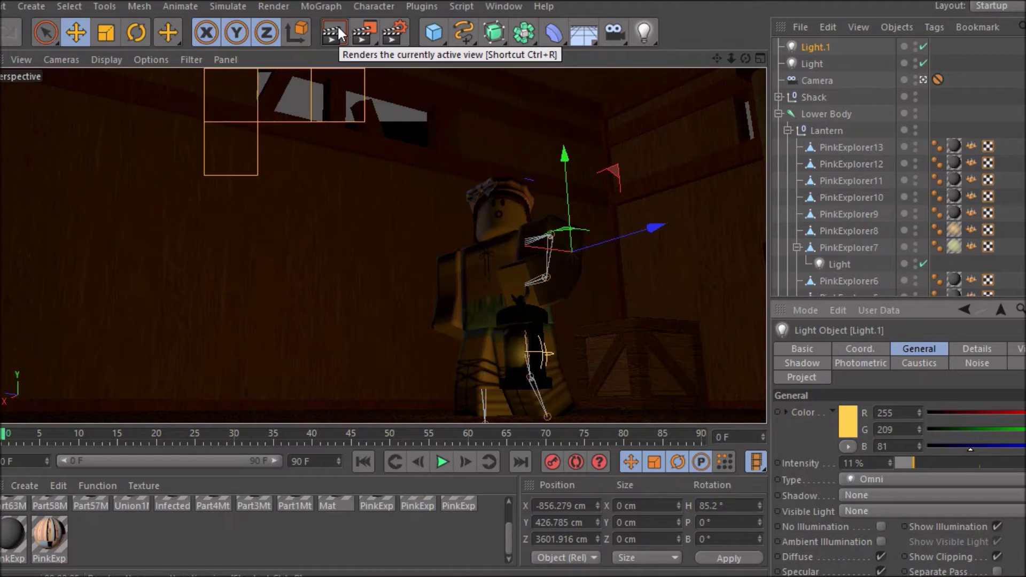
pyautogui.press('t')
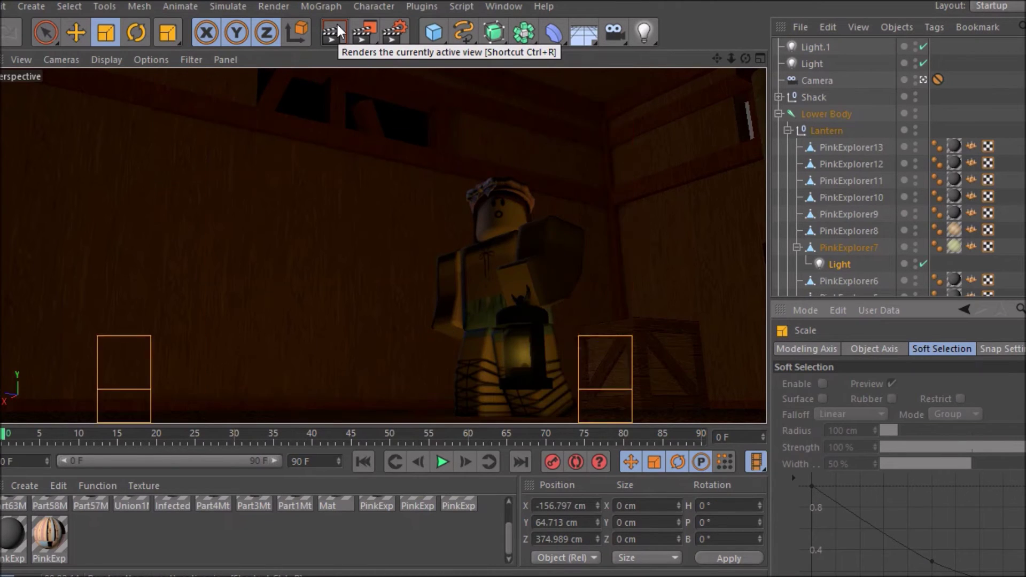
pyautogui.click(815, 62)
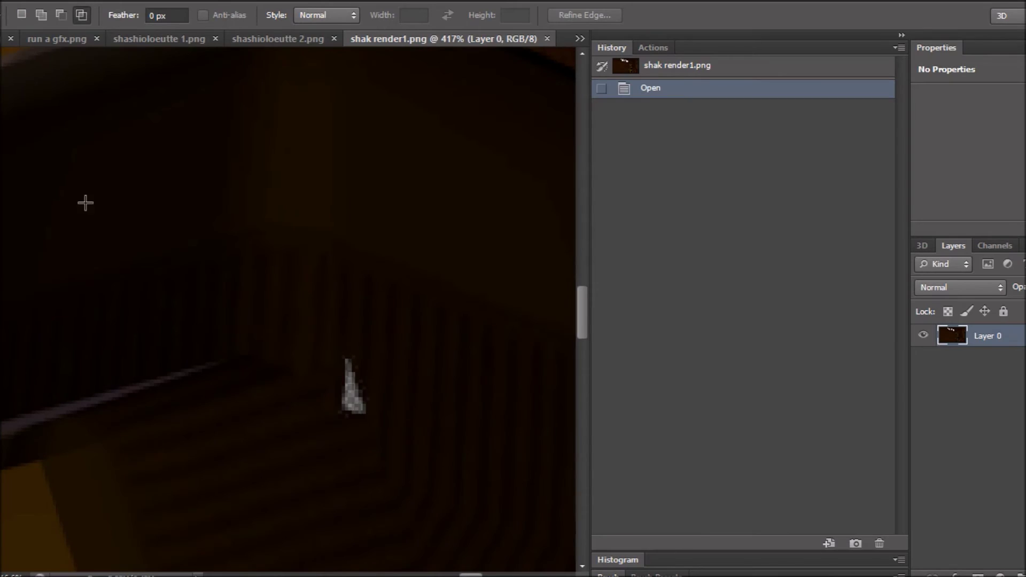
# Step: Nudge the pasted patch into place and add a new empty layer for brush retouching
pyautogui.click(645, 145)
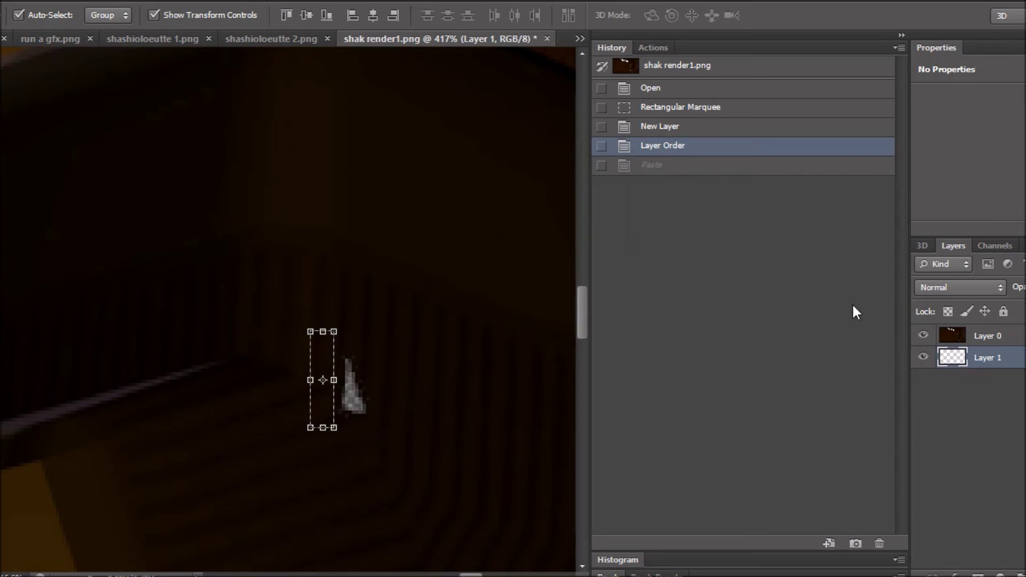
pyautogui.hotkey('ctrl', 'z')
pyautogui.press('Left')
pyautogui.press('m')
pyautogui.hotkey('ctrl', 'shift', 'alt', 'n')
pyautogui.press('i')
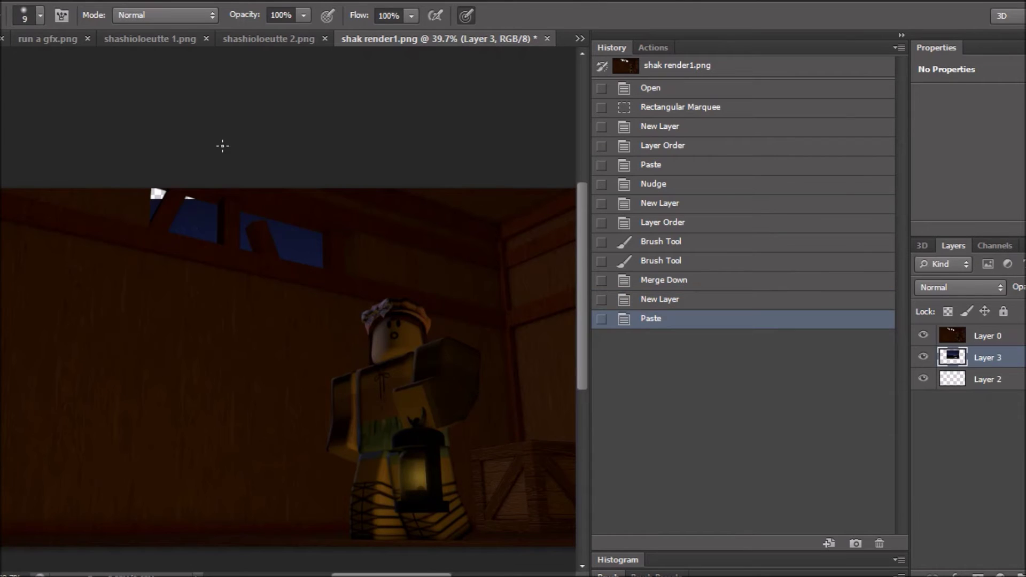
# Step: Position the pasted night sky, then paint black edge shading on Layer 4, blurred and at reduced opacity
pyautogui.moveTo(307, 193); pyautogui.dragTo(307, 193)
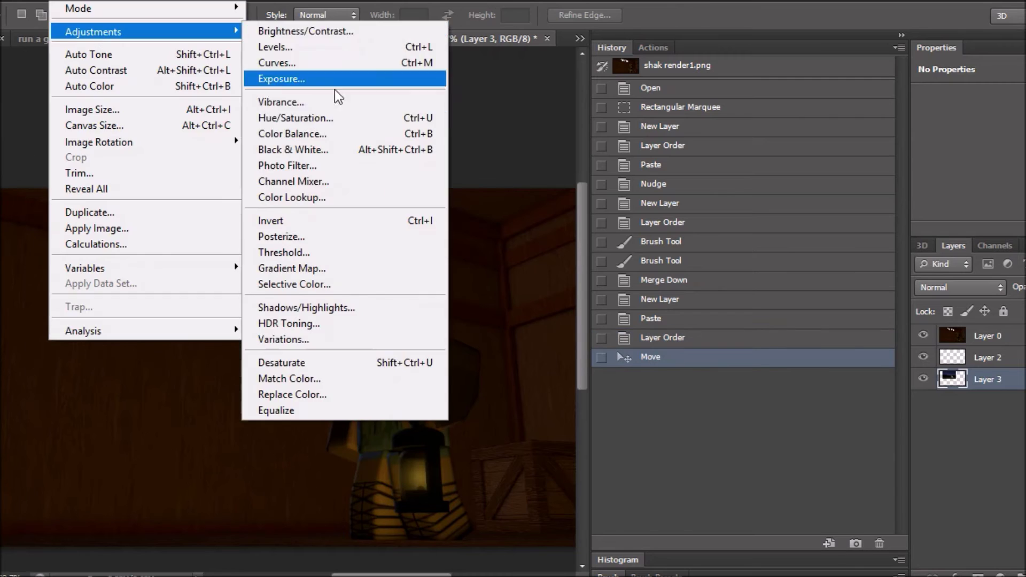
pyautogui.click(275, 147)
pyautogui.press('Escape')
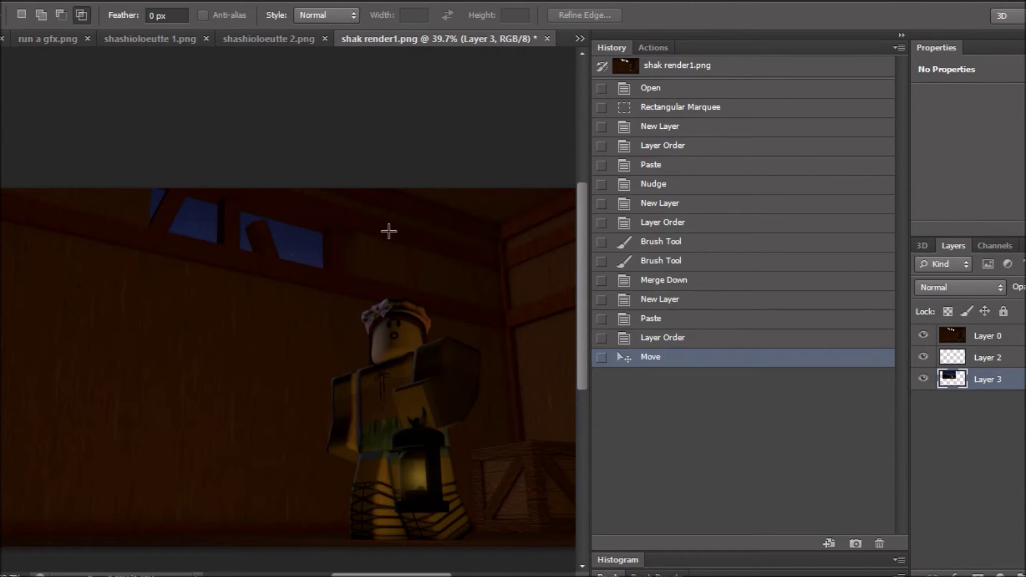
pyautogui.hotkey('ctrl', 'shift', 'alt', 'n')
pyautogui.hotkey('ctrl', 'shift', ']')
pyautogui.press('b')
pyautogui.moveTo(115, 337); pyautogui.dragTo(18, 447)
pyautogui.moveTo(138, 135)
pyautogui.mouseDown()
pyautogui.moveTo(488, 140)
pyautogui.moveTo(506, 337)
pyautogui.mouseUp()
pyautogui.hotkey('alt', 't')
pyautogui.click(470, 182)
pyautogui.moveTo(620, 320)
pyautogui.mouseDown()
pyautogui.moveTo(704, 319)
pyautogui.moveTo(678, 320)
pyautogui.mouseUp()
pyautogui.click(778, 94)
pyautogui.moveTo(1018, 306)
pyautogui.mouseDown()
pyautogui.moveTo(1007, 306)
pyautogui.moveTo(1024, 306)
pyautogui.mouseUp()
# Step: Add Layer 5 with another Gaussian-blurred dark stroke at lowered opacity
pyautogui.hotkey('ctrl', 'shift', 'alt', 'n')
pyautogui.moveTo(481, 361); pyautogui.dragTo(476, 181)
pyautogui.hotkey('alt', 't')
pyautogui.click(470, 182)
pyautogui.press('Return')
pyautogui.moveTo(1019, 306); pyautogui.dragTo(1025, 308)
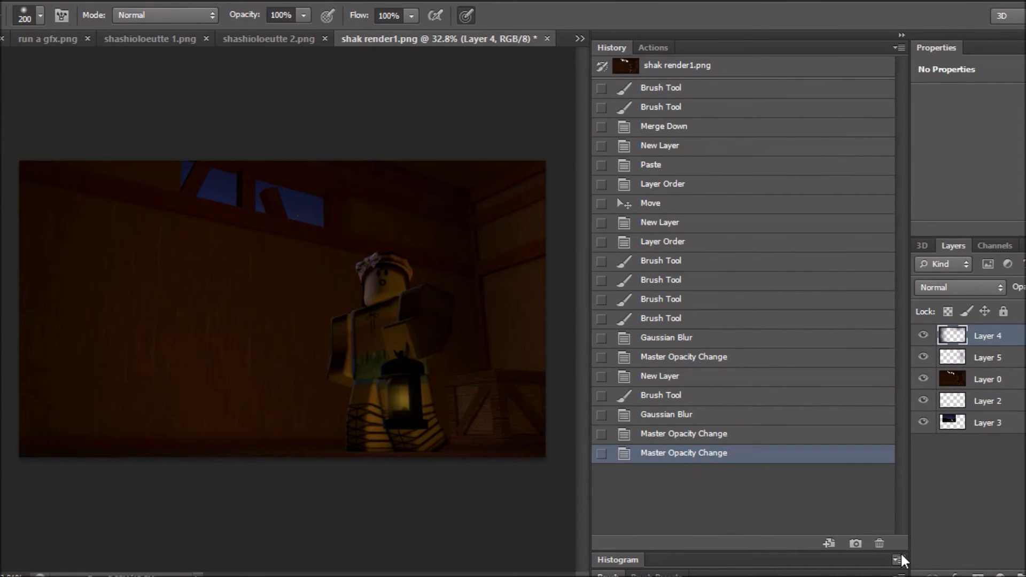
# Step: Paint white diagonal strokes on new Layer 6, Gaussian-blur them at radius 92, and blend in Overlay
pyautogui.hotkey('ctrl', 'shift', 'alt', 'n')
pyautogui.click(972, 105)
pyautogui.press('b')
pyautogui.moveTo(165, 166); pyautogui.dragTo(286, 351)
pyautogui.moveTo(321, 176)
pyautogui.mouseDown()
pyautogui.moveTo(481, 390)
pyautogui.moveTo(224, 182)
pyautogui.mouseUp()
pyautogui.moveTo(305, 214); pyautogui.dragTo(262, 211)
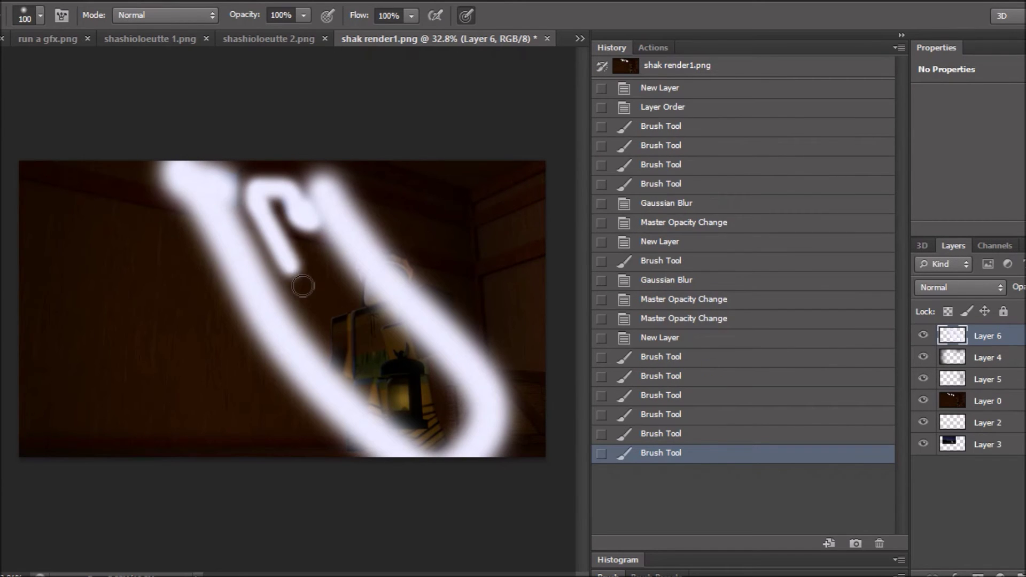
pyautogui.moveTo(662, 325); pyautogui.dragTo(666, 319)
pyautogui.press('Return')
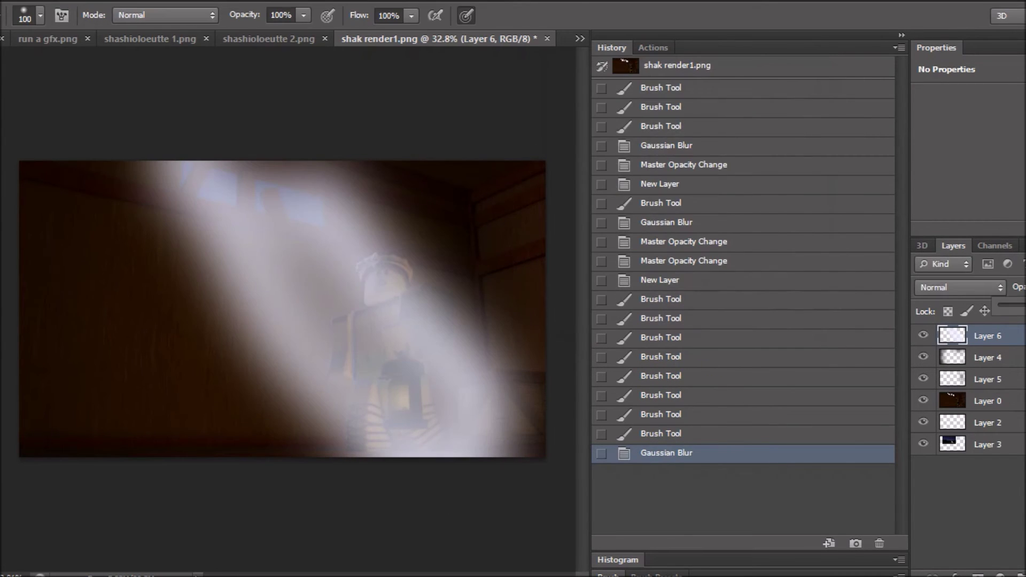
pyautogui.hotkey('shift', 'alt', 'o')
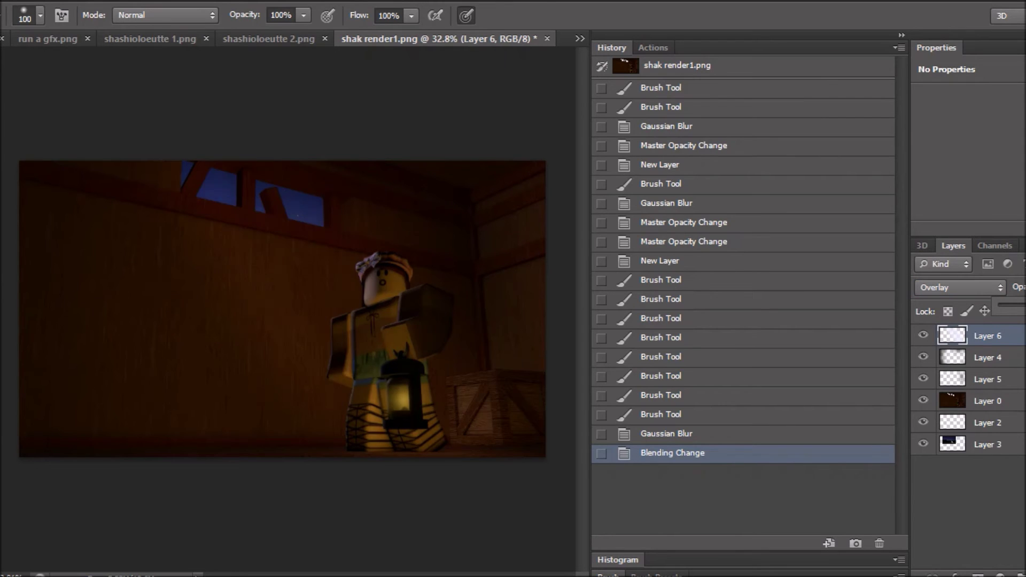
# Step: Erase parts of the light ray with a 700px eraser and lower its opacity
pyautogui.press('e')
pyautogui.press(']')
pyautogui.press(']')
pyautogui.press(']')
pyautogui.moveTo(120, 246); pyautogui.dragTo(405, 174)
pyautogui.moveTo(404, 174); pyautogui.dragTo(561, 336)
pyautogui.hotkey('ctrl', '-')
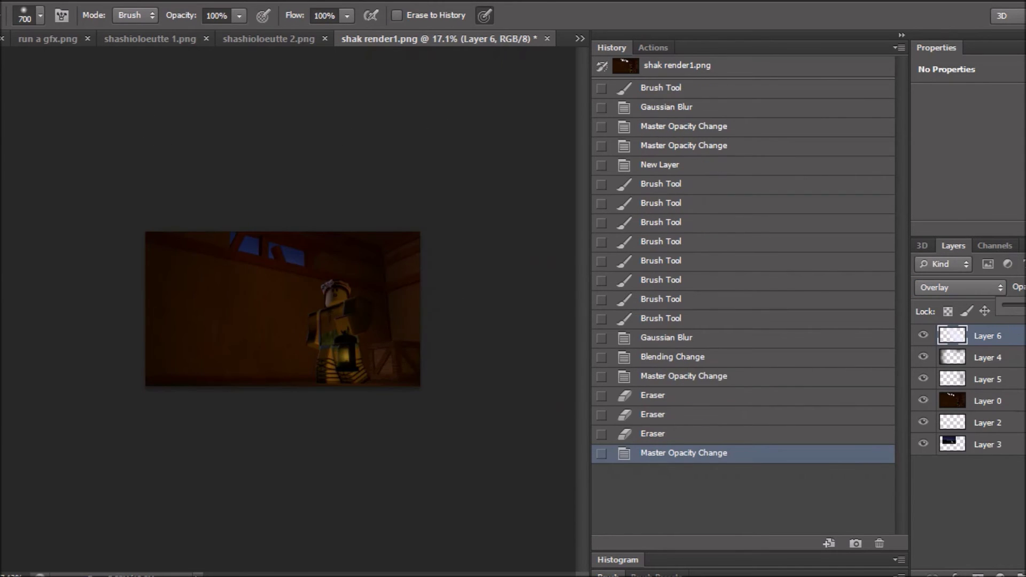
pyautogui.press('b')
pyautogui.click(275, 262)
pyautogui.click(321, 283)
# Step: Colorize the light ray at Hue 232, Saturation 25, then erase stray parts with a 60px eraser
pyautogui.click(298, 174)
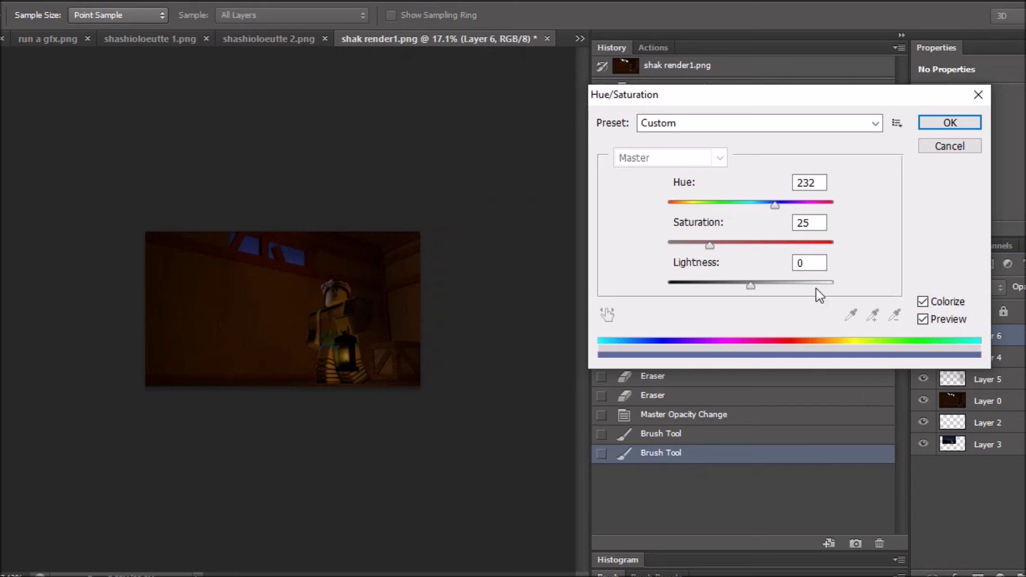
pyautogui.click(940, 130)
pyautogui.press('5')
pyautogui.click(271, 229)
pyautogui.keyDown('alt'); pyautogui.scroll(3, 300, 214); pyautogui.keyUp('alt')
pyautogui.press('e')
pyautogui.press('[')
pyautogui.press('[')
pyautogui.press('[')
pyautogui.click(214, 171)
pyautogui.click(383, 178)
pyautogui.click(328, 178)
pyautogui.click(318, 206)
pyautogui.keyDown('alt'); pyautogui.scroll(-2, 287, 215); pyautogui.keyUp('alt')
pyautogui.click(287, 215)
pyautogui.keyDown('alt'); pyautogui.scroll(-2, 287, 215); pyautogui.keyUp('alt')
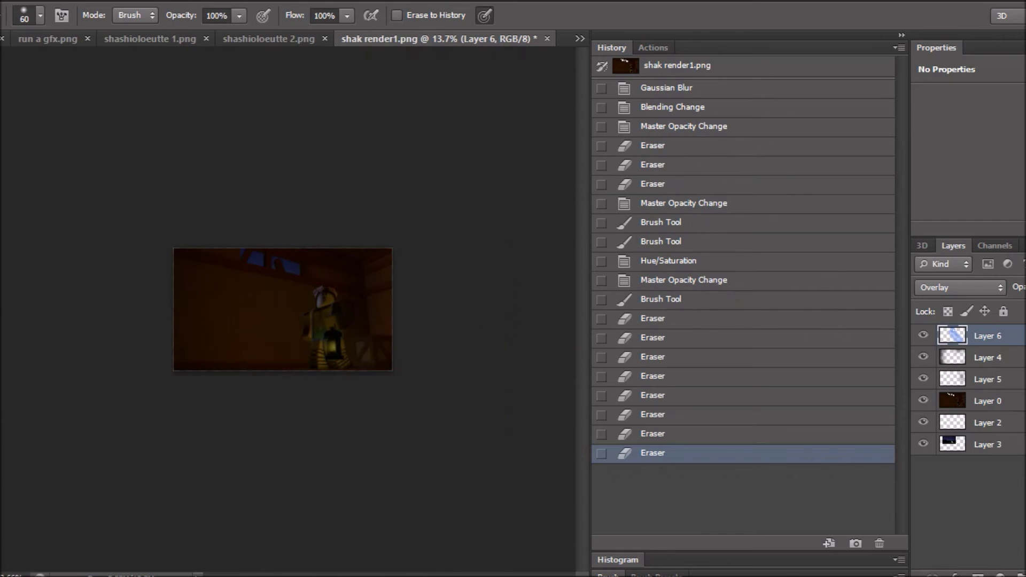
pyautogui.keyDown('alt'); pyautogui.scroll(2, 256, 279); pyautogui.keyUp('alt')
pyautogui.keyDown('alt'); pyautogui.scroll(3, 255, 279); pyautogui.keyUp('alt')
pyautogui.keyDown('alt'); pyautogui.scroll(-3, 255, 279); pyautogui.keyUp('alt')
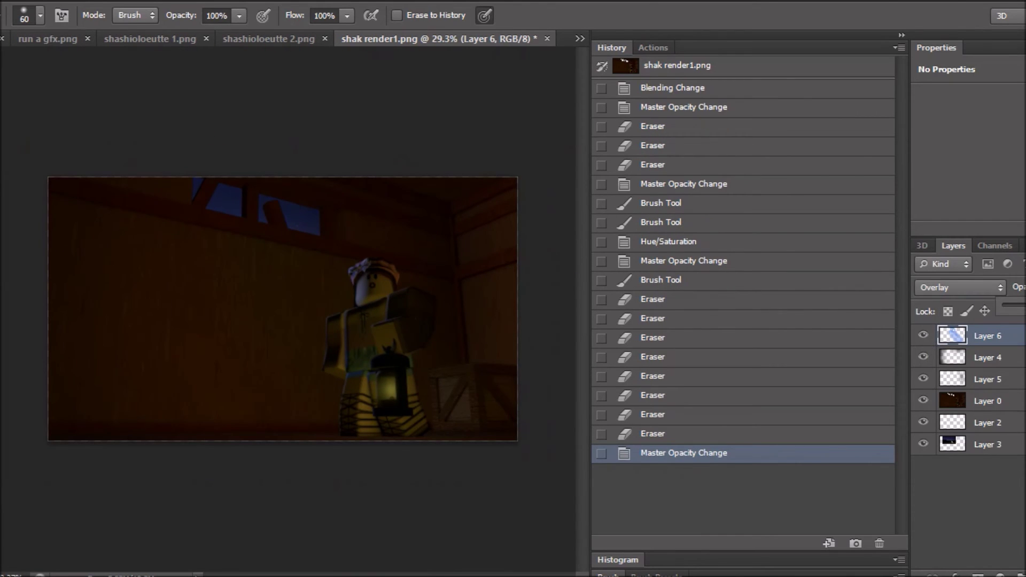
# Step: Blend the ray in Soft Light, apply Brightness 83 / Contrast 97, and lower its opacity
pyautogui.click(961, 287)
pyautogui.click(935, 213)
pyautogui.click(960, 287)
pyautogui.click(932, 253)
pyautogui.scroll(4, 961, 287)
pyautogui.click(62, 1)
pyautogui.click(224, 59)
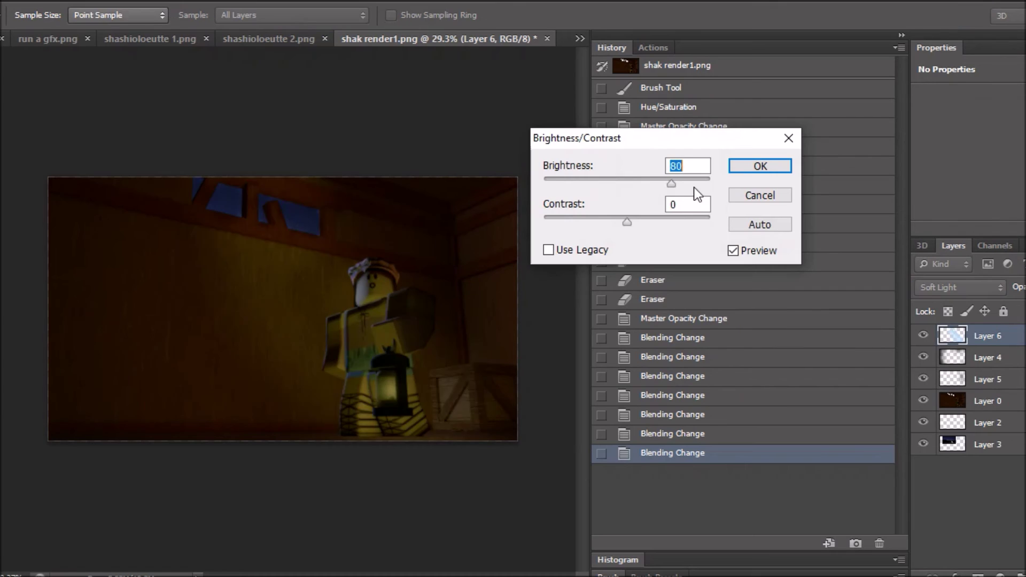
pyautogui.click(762, 170)
pyautogui.moveTo(1022, 287); pyautogui.dragTo(1010, 314)
pyautogui.keyDown('alt'); pyautogui.scroll(-3, 316, 292); pyautogui.keyUp('alt')
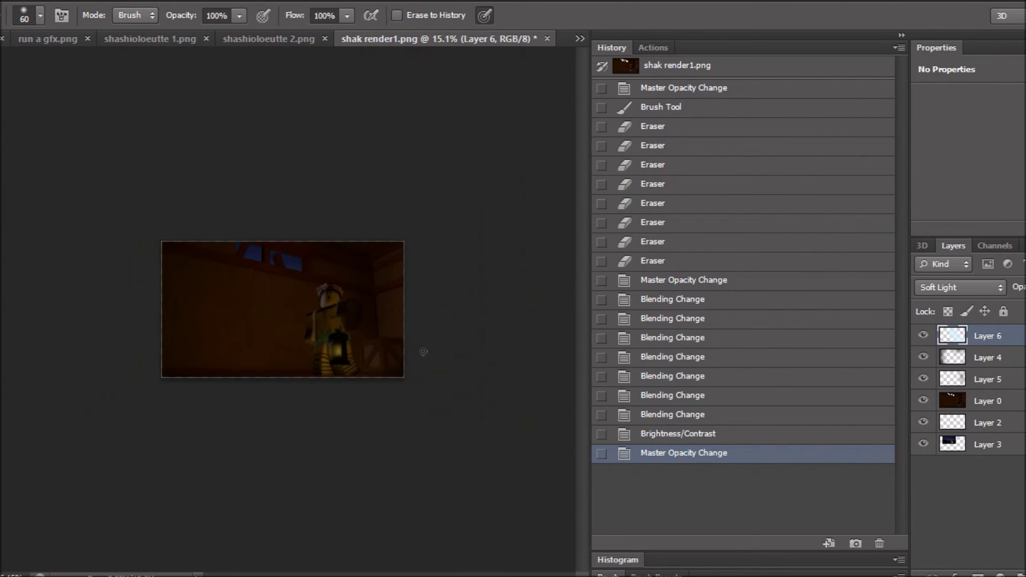
pyautogui.keyDown('alt'); pyautogui.scroll(5, 420, 351); pyautogui.keyUp('alt')
pyautogui.keyDown('alt'); pyautogui.scroll(-2, 282, 341); pyautogui.keyUp('alt')
pyautogui.hotkey('ctrl', 'shift', 'alt', 'n')
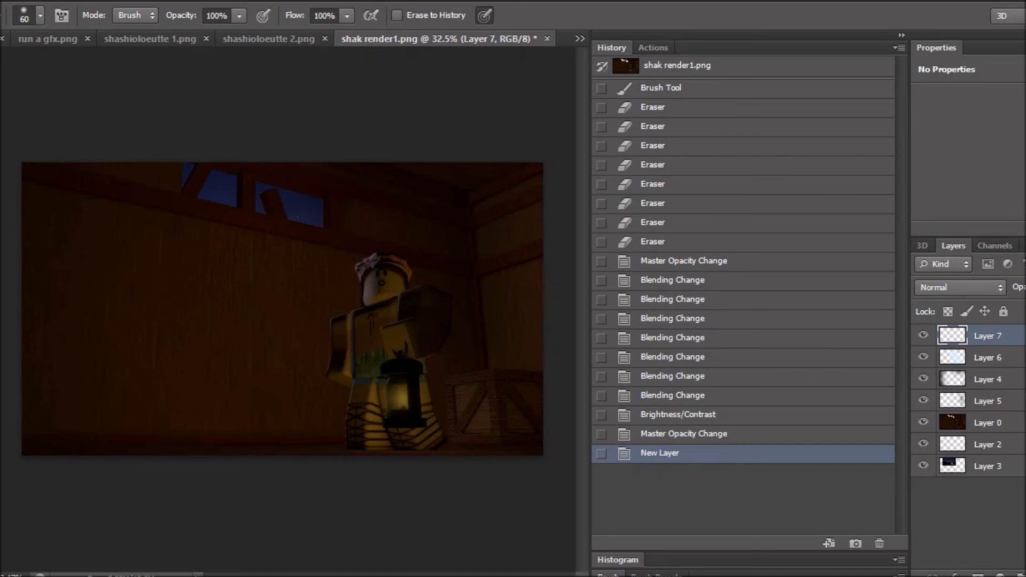
# Step: Type the M24 signature and move it to the bottom-left corner
pyautogui.press('t')
pyautogui.keyDown('alt'); pyautogui.scroll(2, 90, 328); pyautogui.keyUp('alt')
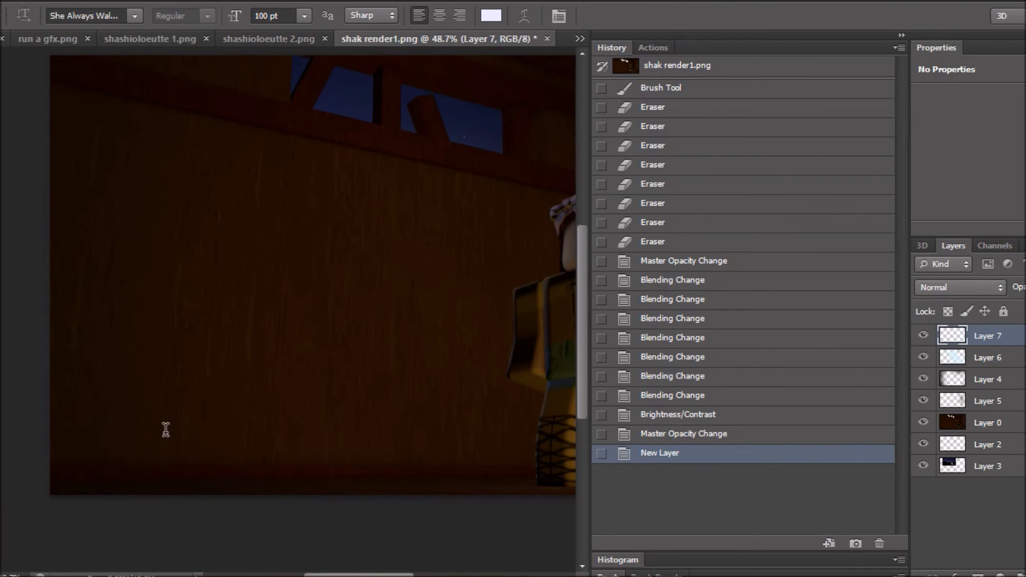
pyautogui.hotkey('ctrl', 'a')
pyautogui.keyDown('ctrl'); pyautogui.moveTo(259, 466); pyautogui.dragTo(167, 508); pyautogui.keyUp('ctrl')
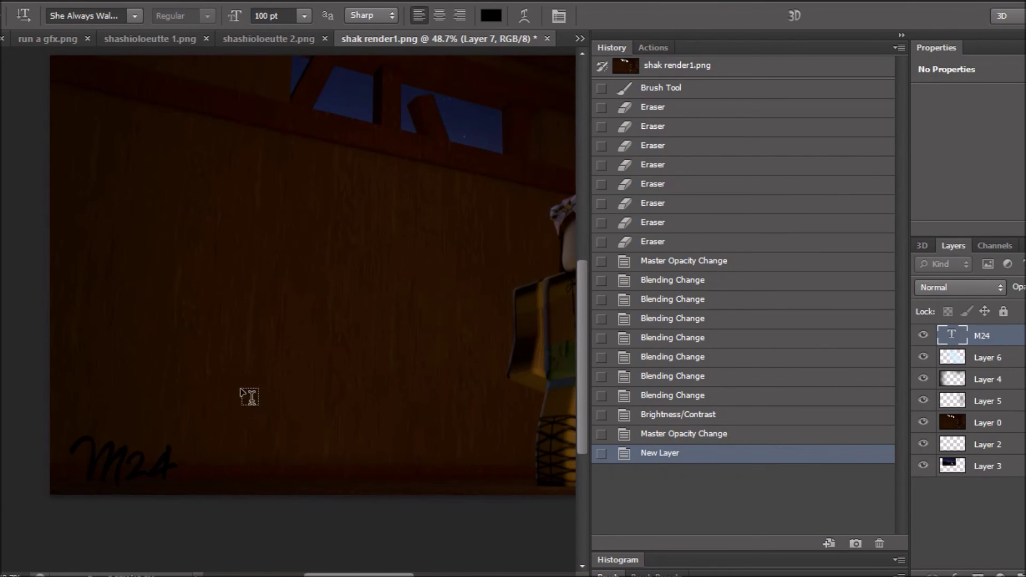
pyautogui.hotkey('ctrl', '-')
# Step: Fill the M24 letter selection with a gradient on a new layer
pyautogui.rightClick(983, 336)
pyautogui.rightClick(952, 336)
pyautogui.click(722, 238)
pyautogui.hotkey('ctrl', 'shift', 'alt', 'n')
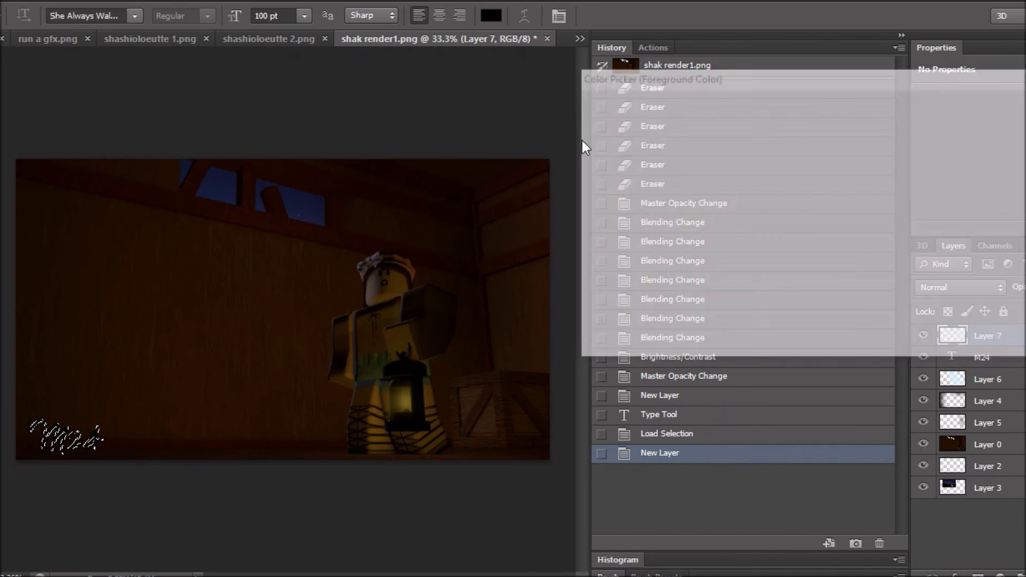
pyautogui.press('g')
pyautogui.press('m')
pyautogui.hotkey('ctrl', 'd')
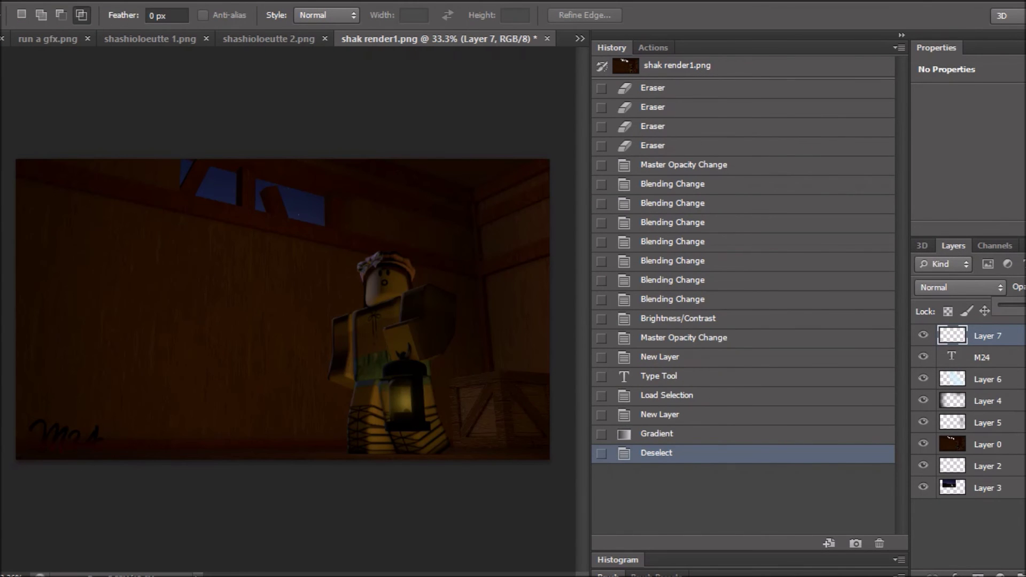
# Step: Expand the M24 selection, fill it white, blur into a lowered-opacity glow, and flatten the image
pyautogui.rightClick(984, 357)
pyautogui.keyDown('ctrl'); pyautogui.click(952, 357); pyautogui.keyUp('ctrl')
pyautogui.hotkey('shift', 'g')
pyautogui.click(82, 465)
pyautogui.hotkey('ctrl', 'd')
pyautogui.click(482, 254)
pyautogui.press('Return')
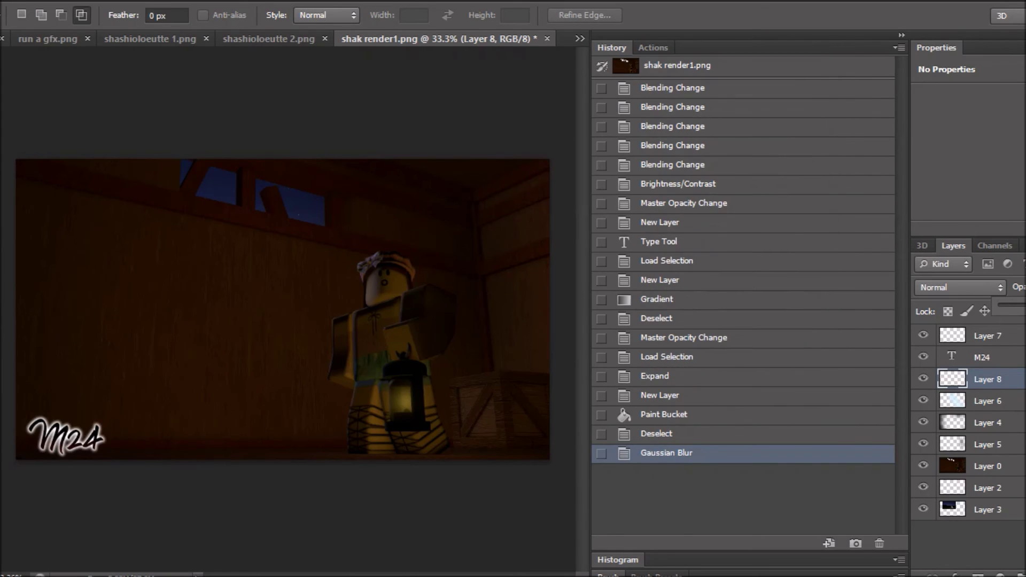
pyautogui.moveTo(1012, 318); pyautogui.dragTo(1012, 318)
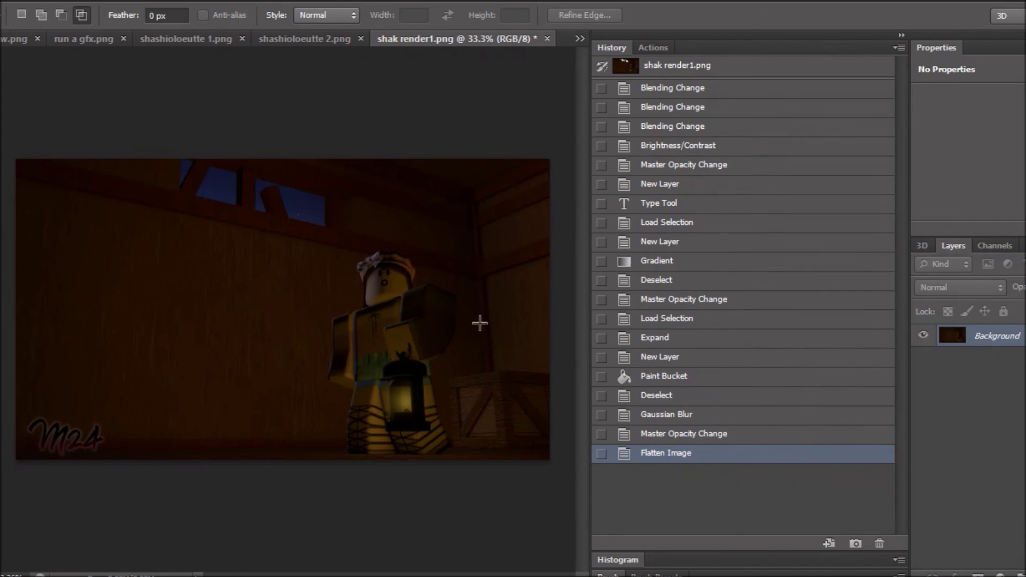
pyautogui.hotkey('ctrl', 'shift', 's')
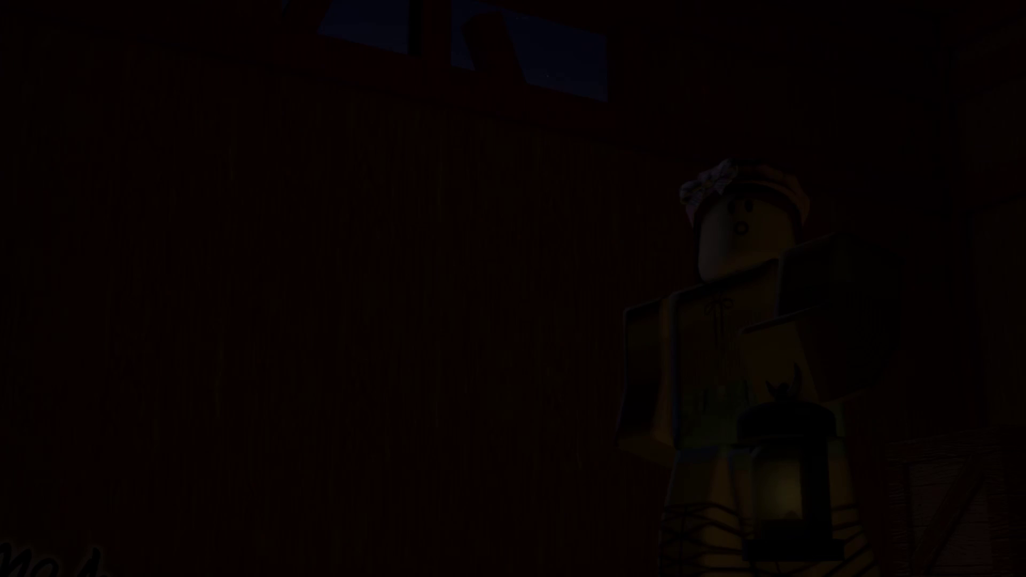